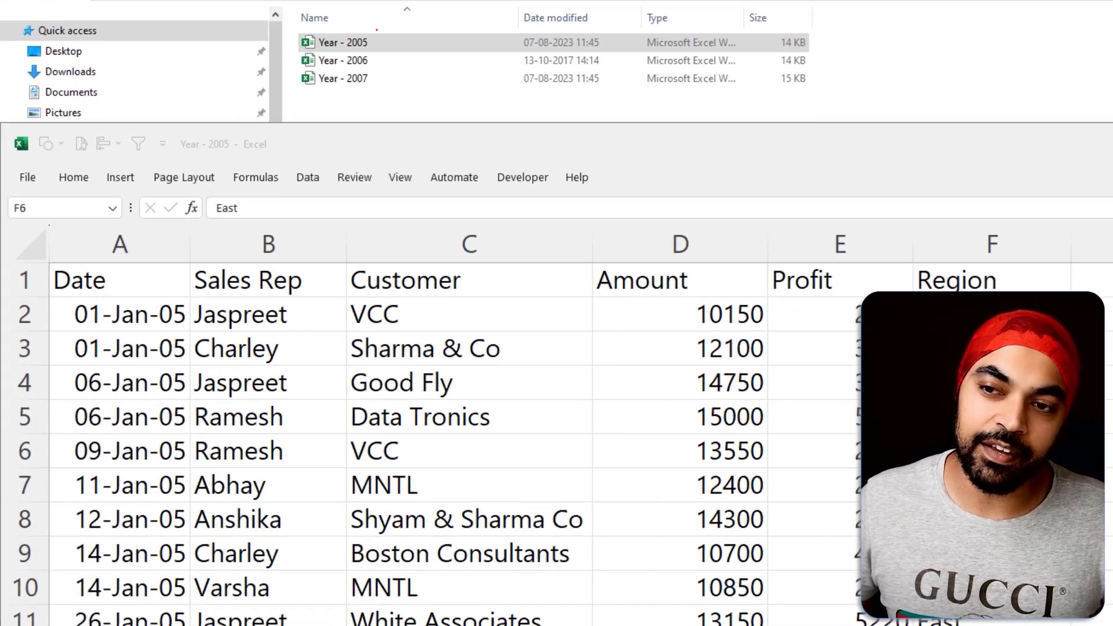
Review the three yearly workbooks and the column headers, dates and sheet name in the Year - 2005 file.
mouse_move(376, 29)
left_mouse_down()
mouse_move(388, 33)
mouse_move(385, 90)
left_mouse_up()
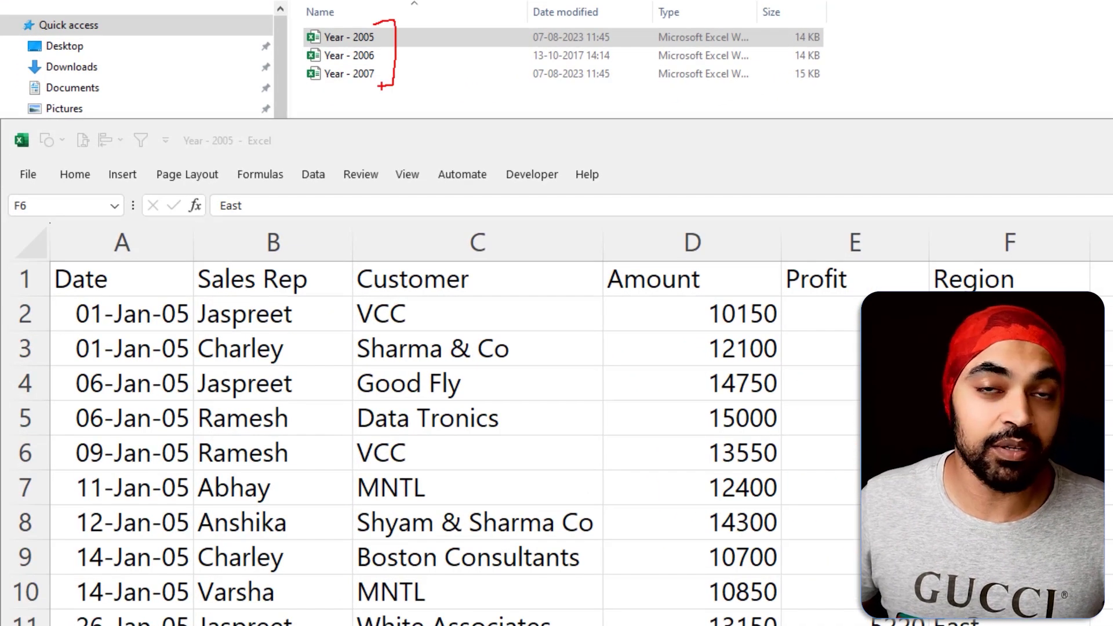
mouse_move(380, 41)
left_mouse_down()
mouse_move(386, 33)
mouse_move(394, 60)
left_mouse_up()
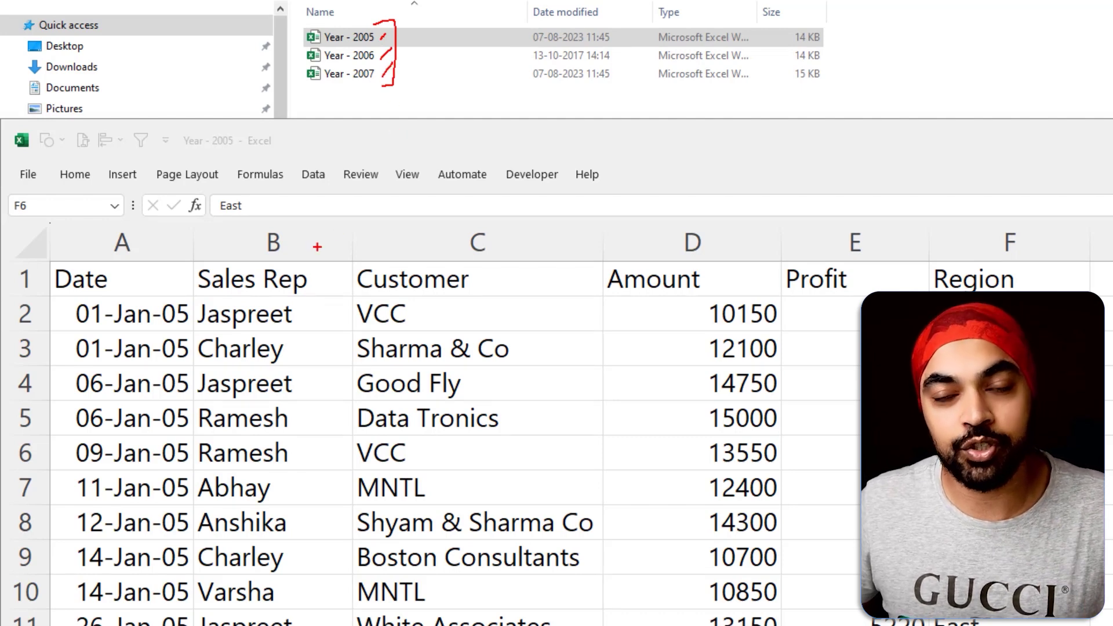
mouse_move(281, 139)
left_mouse_down()
mouse_move(189, 145)
mouse_move(252, 133)
left_mouse_up()
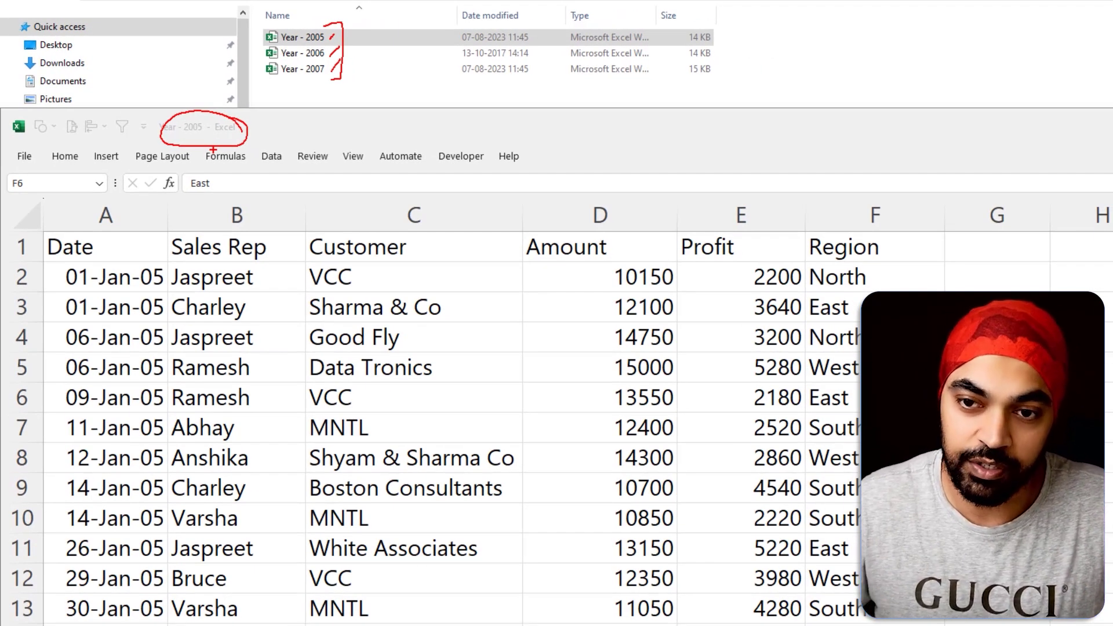
left_click_drag(138, 251, 166, 234)
left_click_drag(235, 252, 270, 227)
left_click_drag(360, 255, 419, 223)
mouse_move(639, 253)
left_mouse_down()
mouse_move(660, 232)
mouse_move(738, 233)
left_mouse_up()
left_click_drag(807, 252, 855, 232)
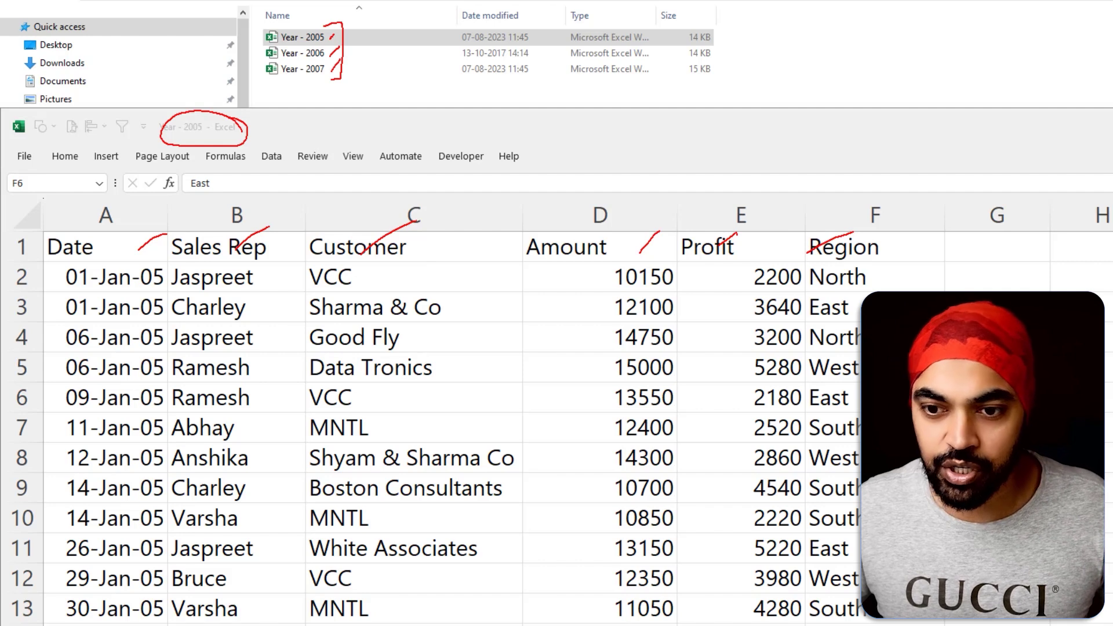
left_click_drag(125, 256, 166, 396)
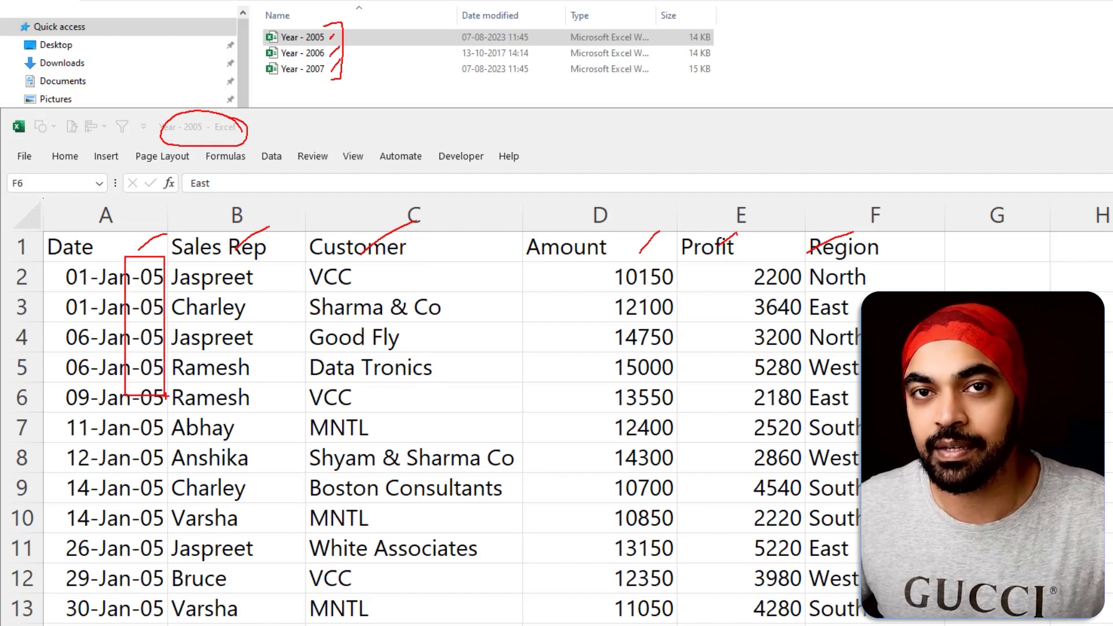
key("e")
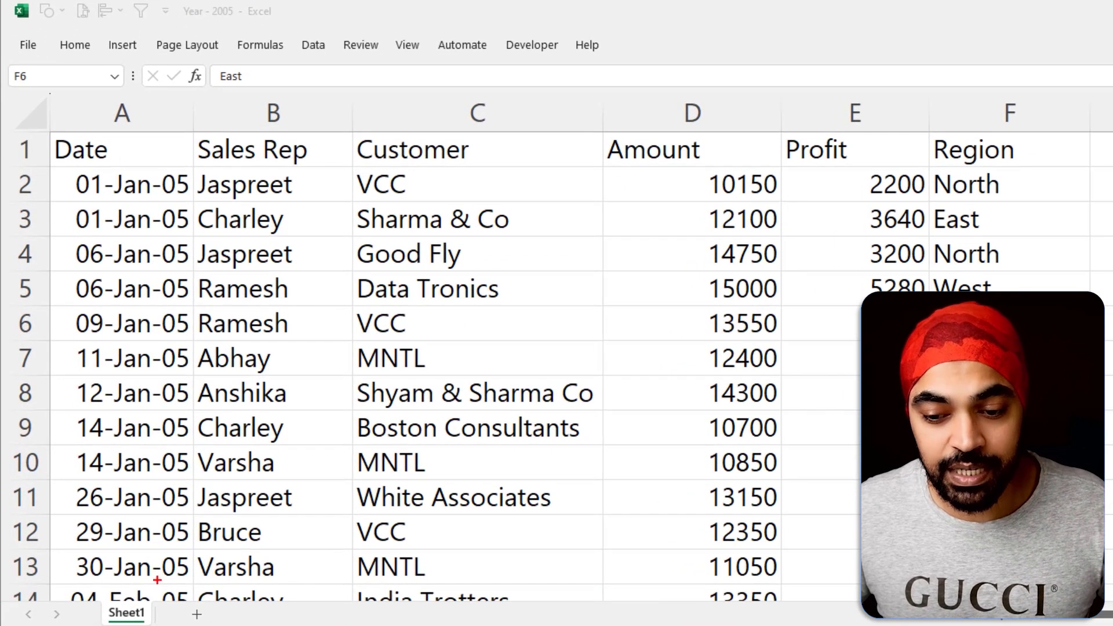
mouse_move(157, 579)
left_mouse_down()
mouse_move(108, 588)
mouse_move(158, 622)
mouse_move(78, 571)
left_mouse_up()
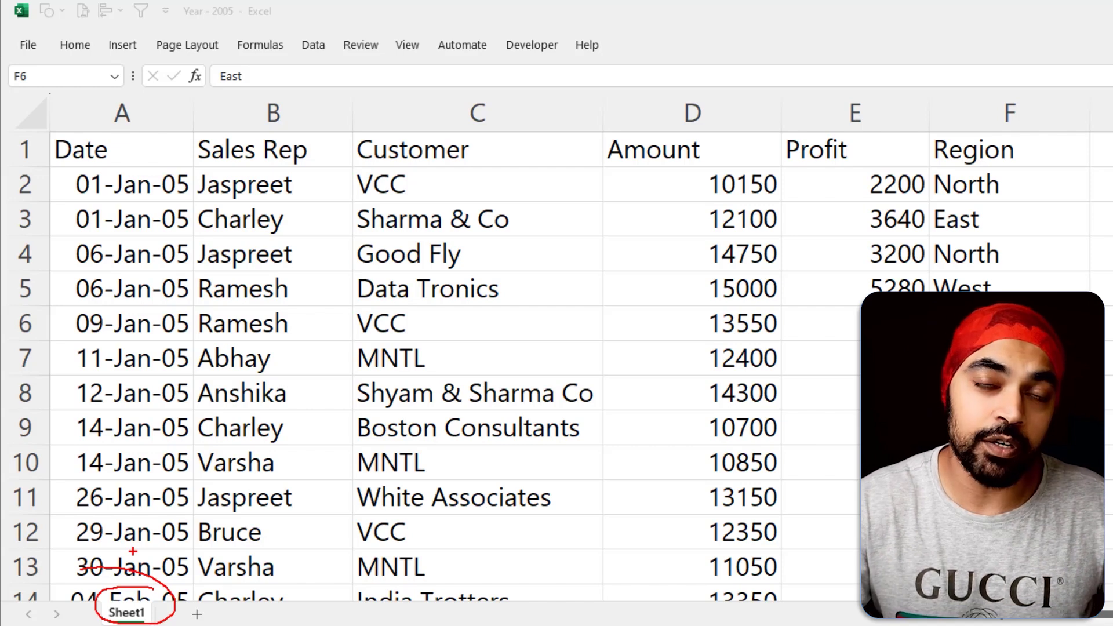
key("Escape")
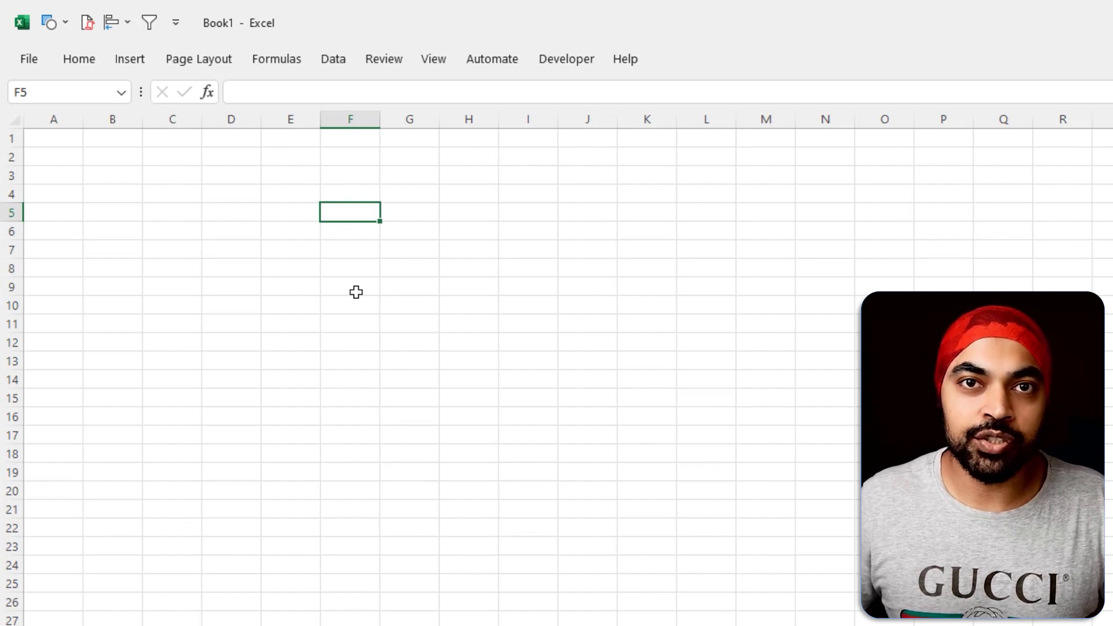
Get data from the Years folder in Power Query Tricks Demo and open its file list for transformation in Power Query.
left_click(339, 67)
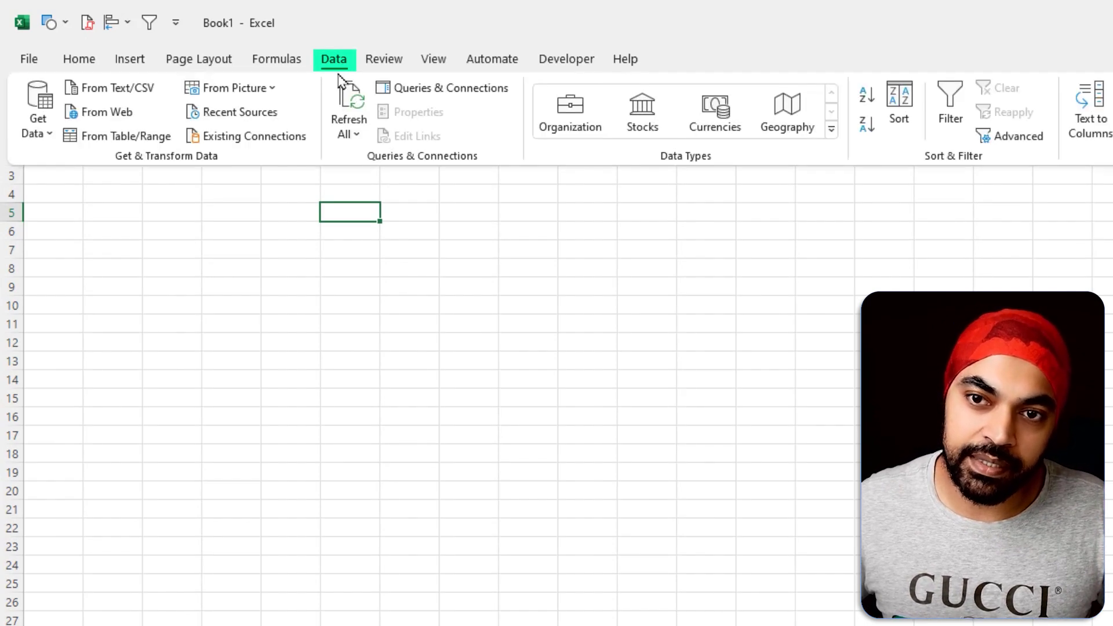
left_click(37, 124)
mouse_move(116, 167)
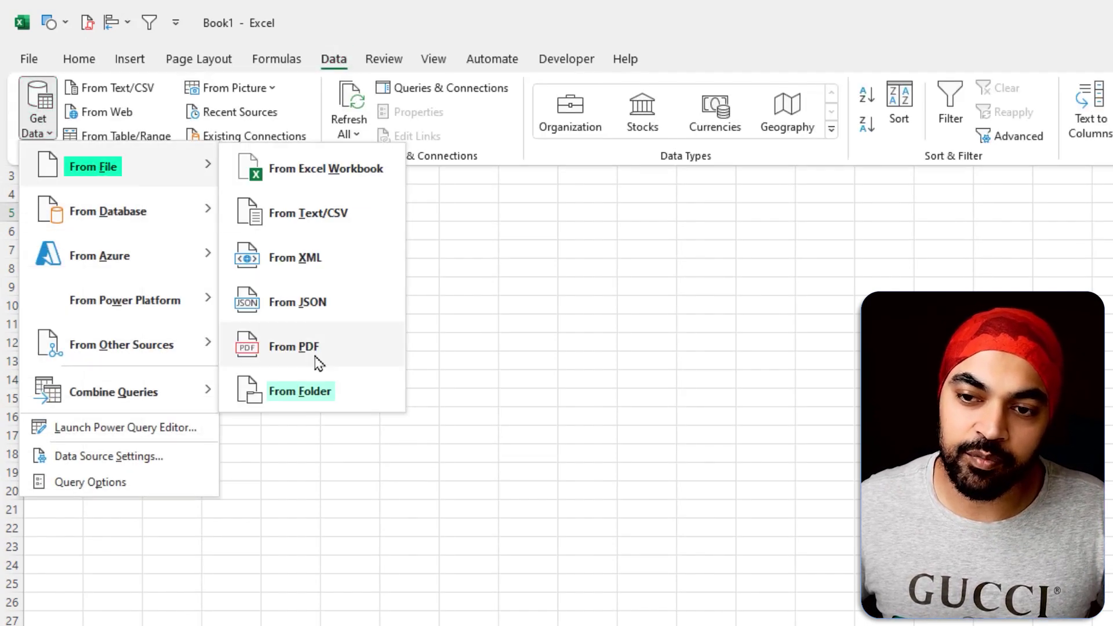
left_click(315, 392)
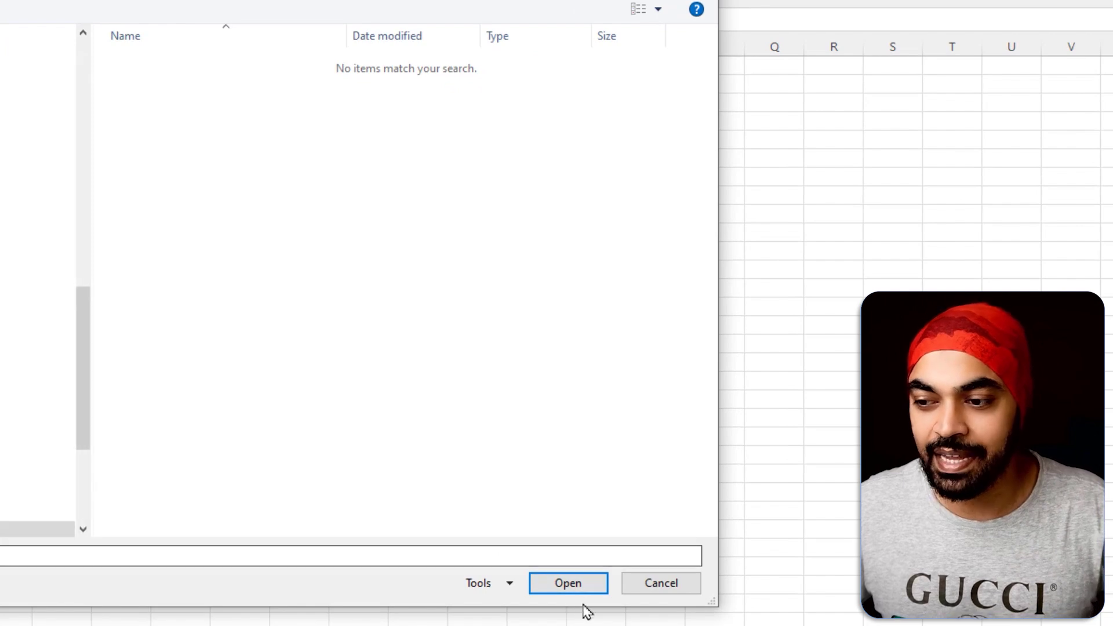
left_click(582, 587)
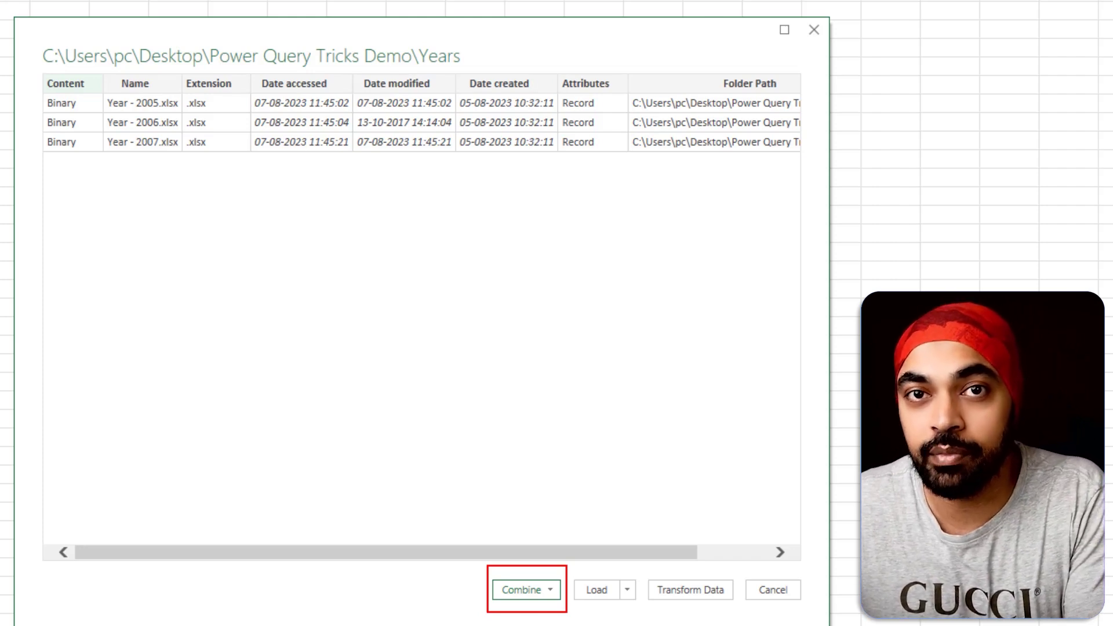
left_click(716, 600)
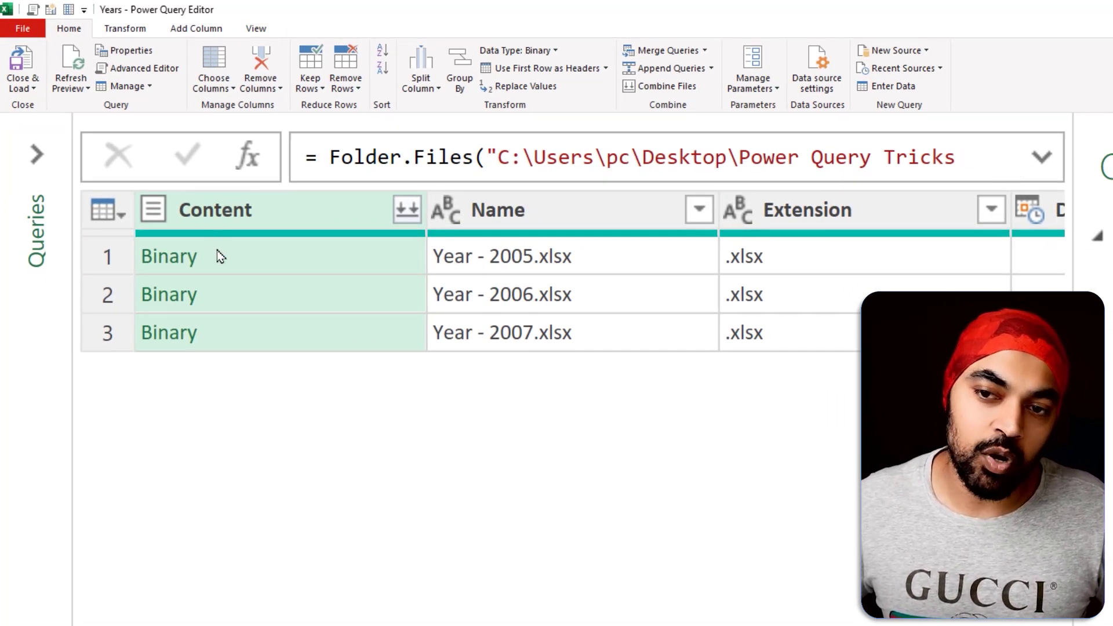
Examine the file names and their Binary contents, previewing the content of Year - 2005.xlsx.
left_click_drag(453, 268, 521, 267)
mouse_move(457, 314)
left_mouse_down()
mouse_move(494, 314)
mouse_move(515, 347)
left_mouse_up()
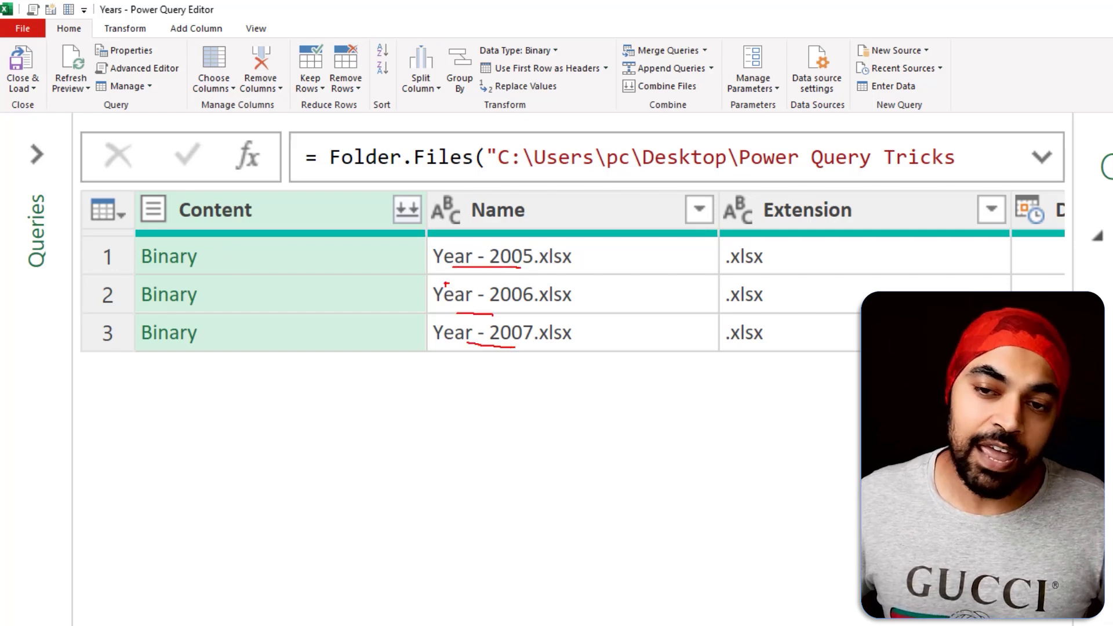
left_click_drag(209, 256, 230, 248)
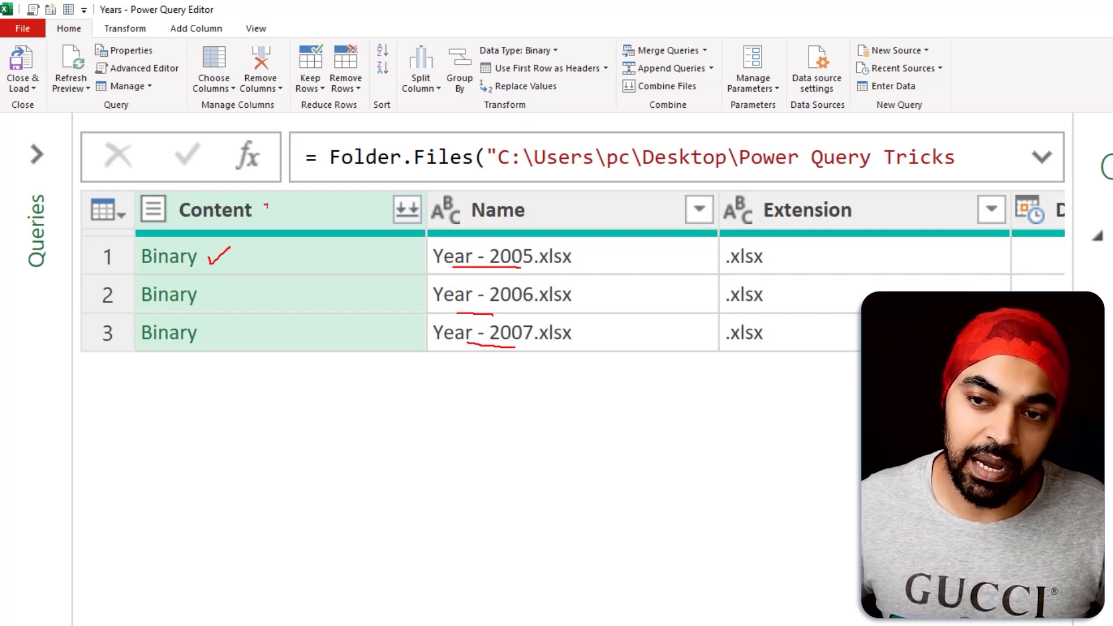
key("Escape")
left_click(247, 249)
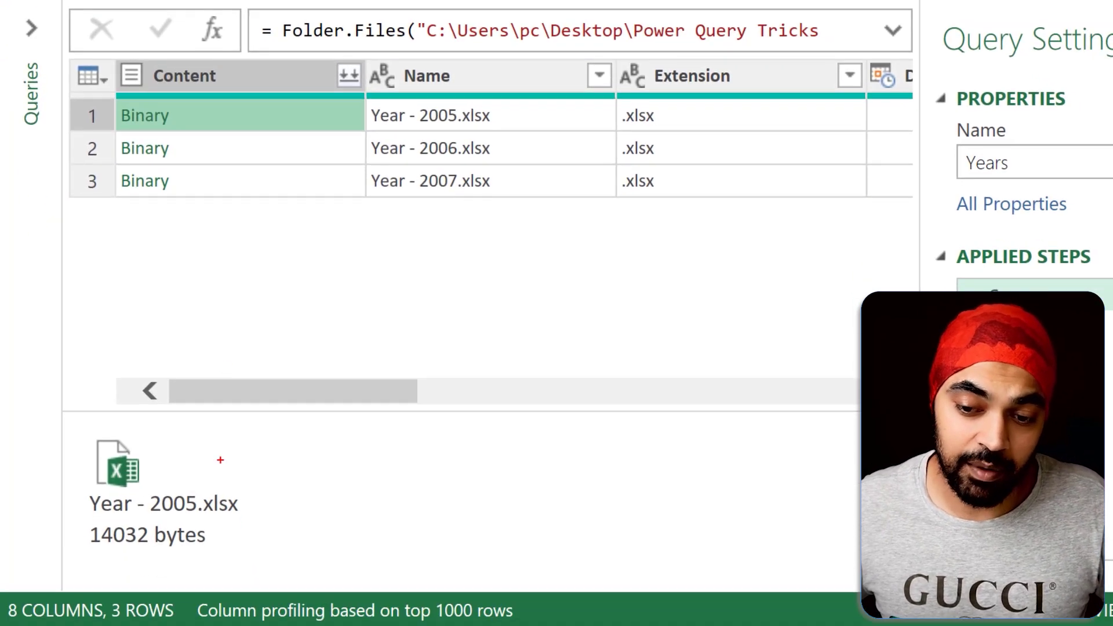
mouse_move(221, 459)
left_mouse_down()
mouse_move(63, 591)
mouse_move(104, 430)
left_mouse_up()
key("Escape")
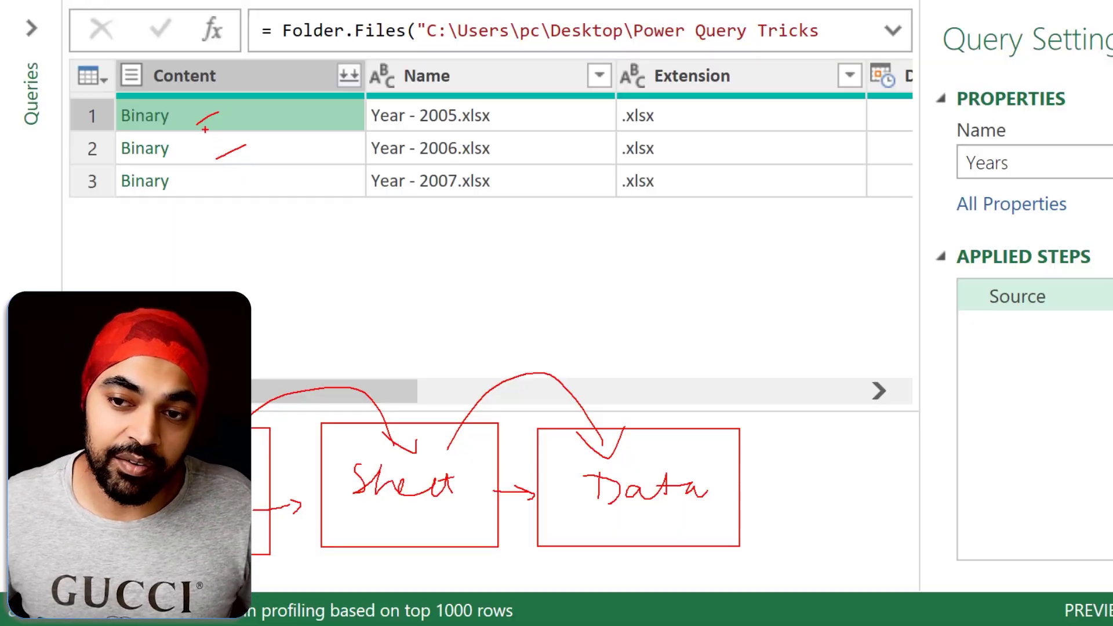
left_click_drag(213, 186, 220, 181)
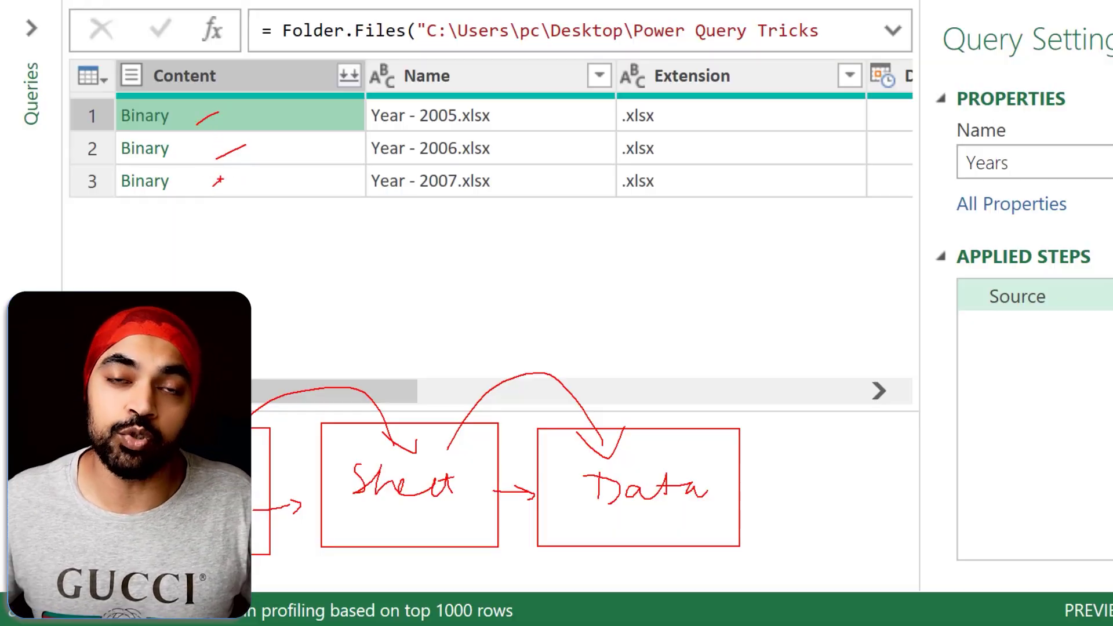
key("Escape")
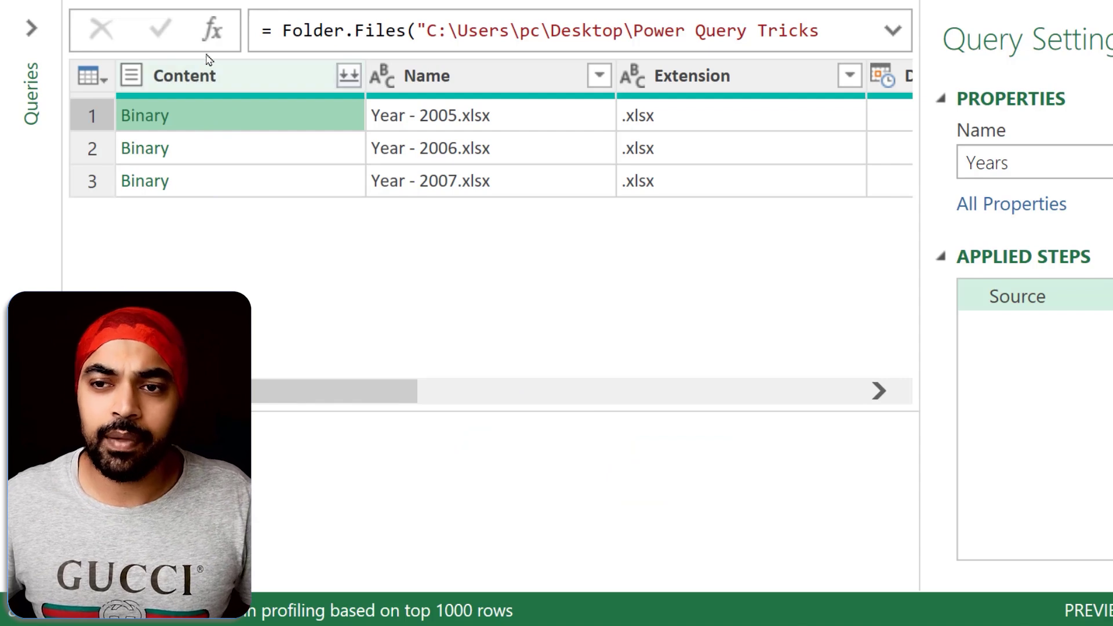
Add a custom step to the Years query that references the Source step.
left_click(212, 26)
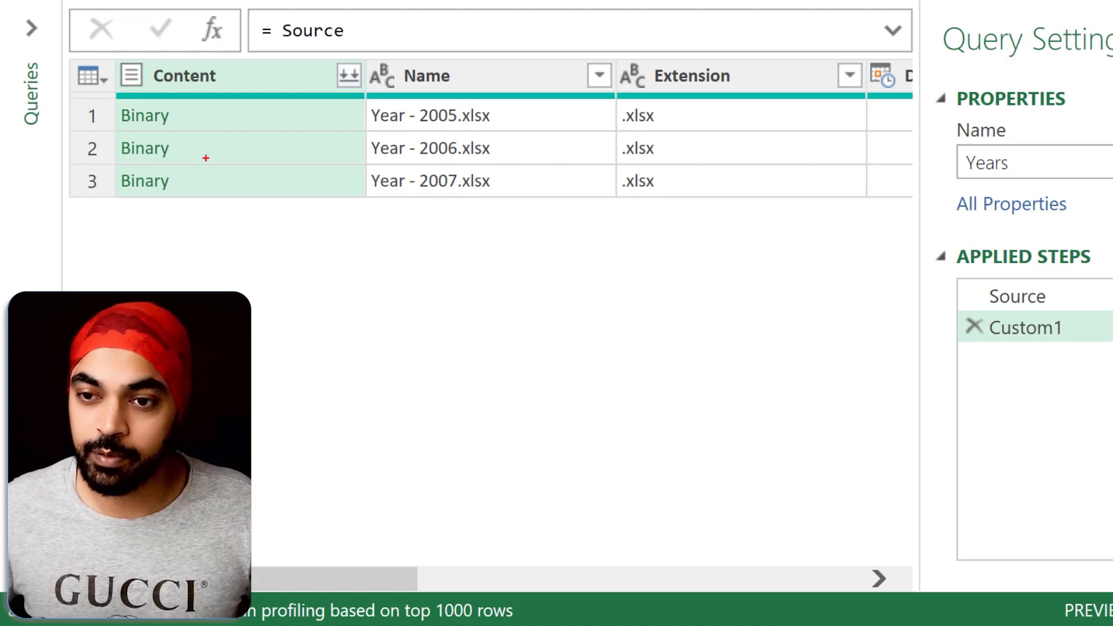
left_click_drag(193, 116, 218, 105)
mouse_move(189, 150)
left_mouse_down()
mouse_move(209, 145)
mouse_move(215, 162)
left_mouse_up()
key("Escape")
Insert Table.TransformColumns( before Source in the custom step's formula, put Source on its own line and expand the formula bar.
left_click_drag(283, 35, 440, 36)
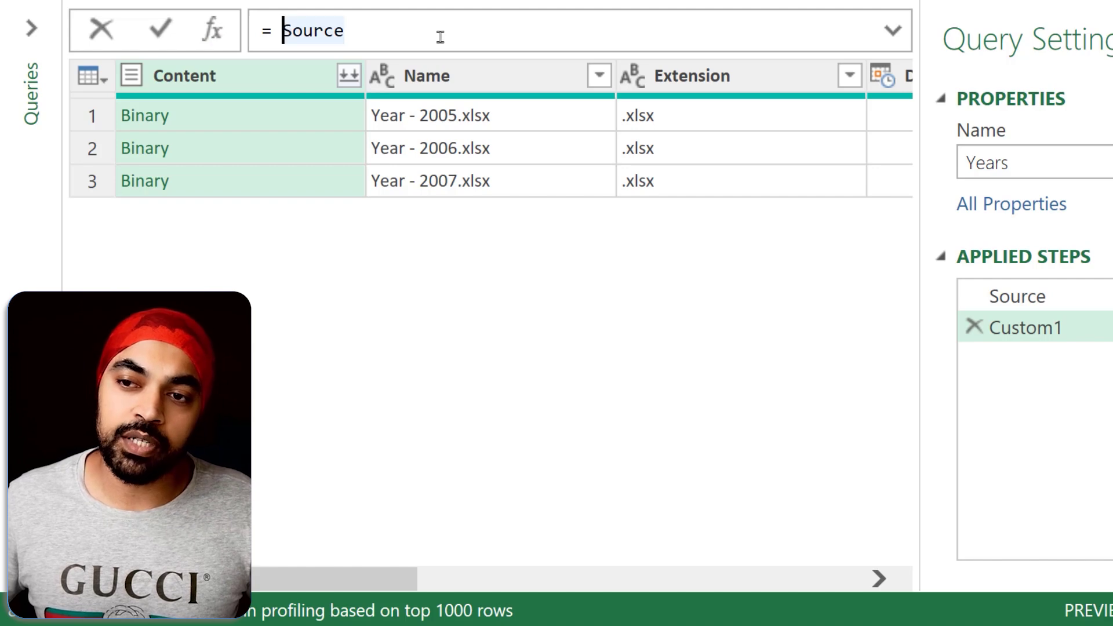
key("Left")
type("Tra")
key("BackSpace")
key("BackSpace")
type("able.")
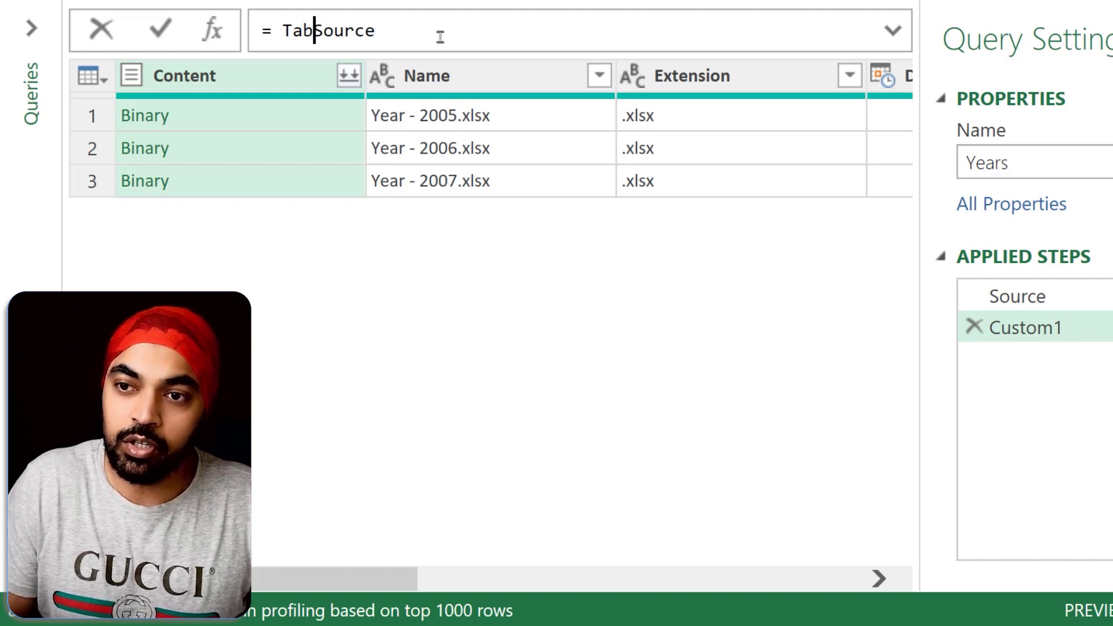
type("TransformColumns(")
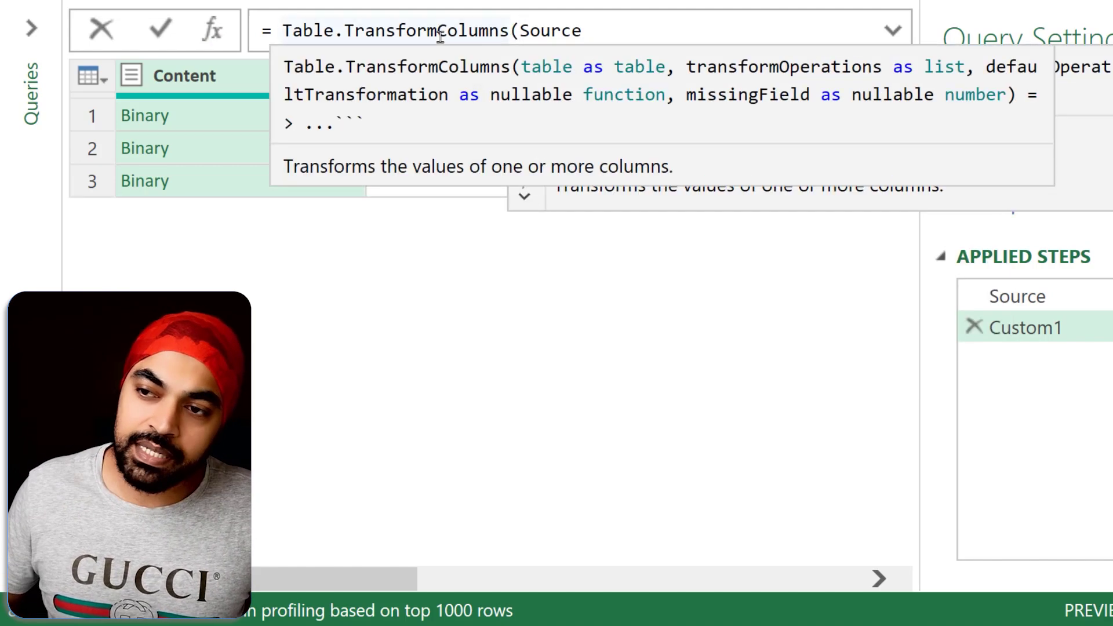
key("shift+Return")
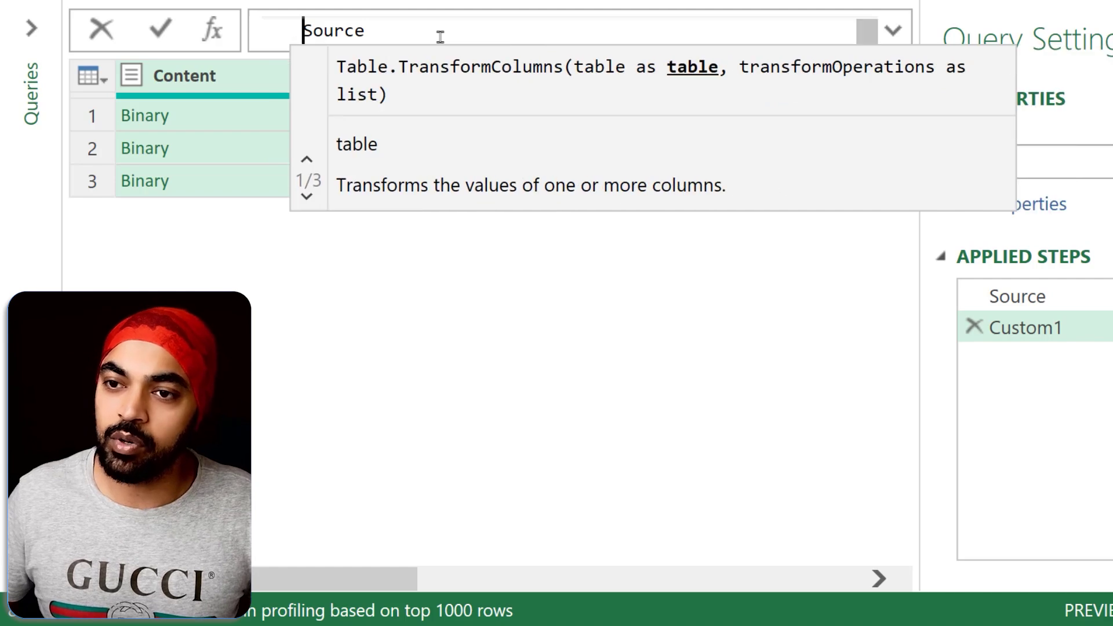
left_click(893, 30)
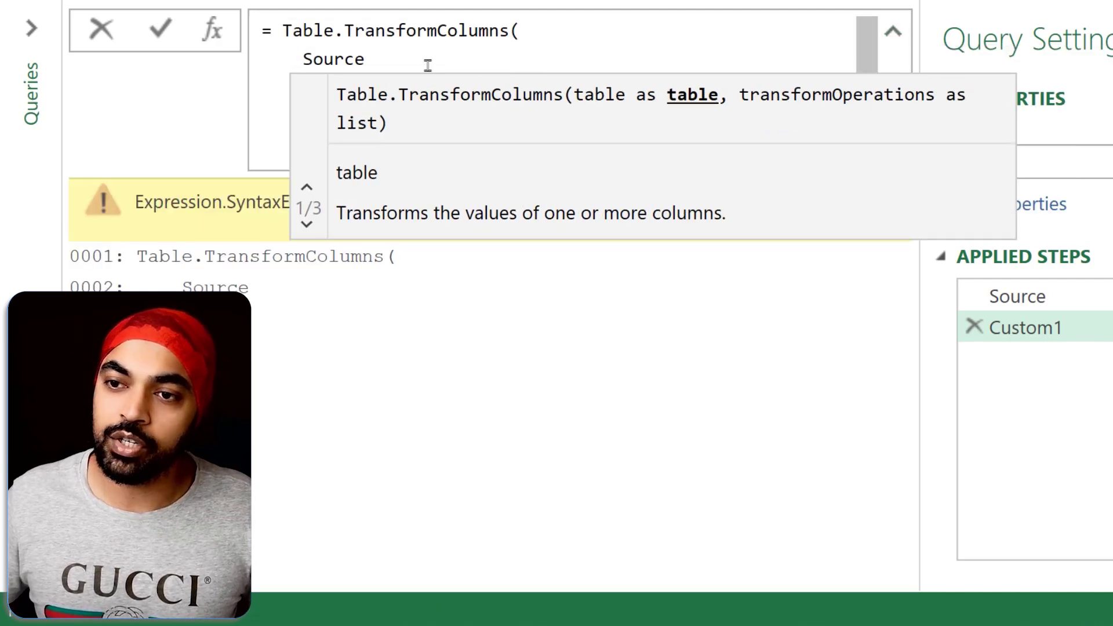
Check the column name in the Source step, and add {"Content"} after Source as the second argument of Table.TransformColumns.
mouse_move(293, 45)
left_mouse_down()
mouse_move(516, 137)
mouse_move(958, 288)
left_mouse_up()
key("Escape")
left_click(1055, 296)
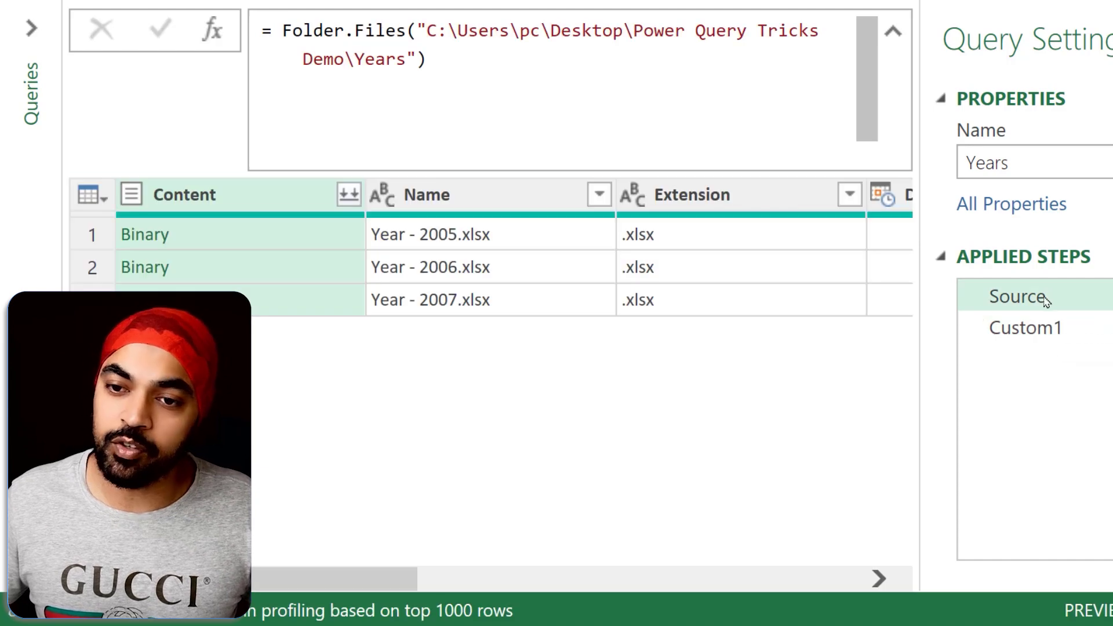
left_click_drag(50, 159, 334, 375)
left_click_drag(164, 127, 164, 157)
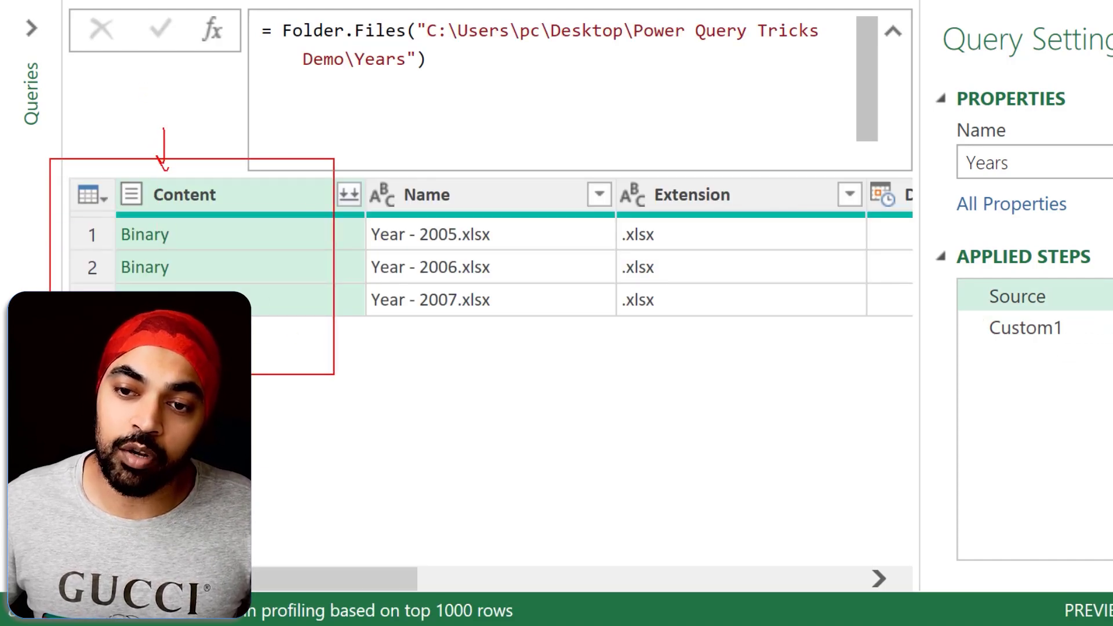
key("Escape")
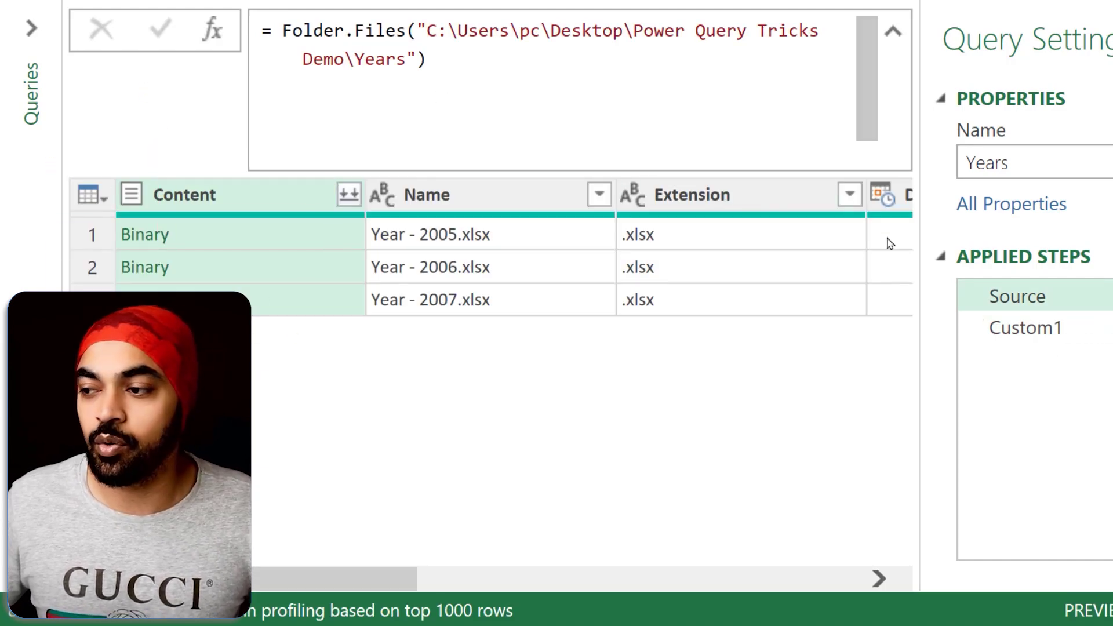
left_click(1028, 323)
left_click(467, 60)
type(", ")
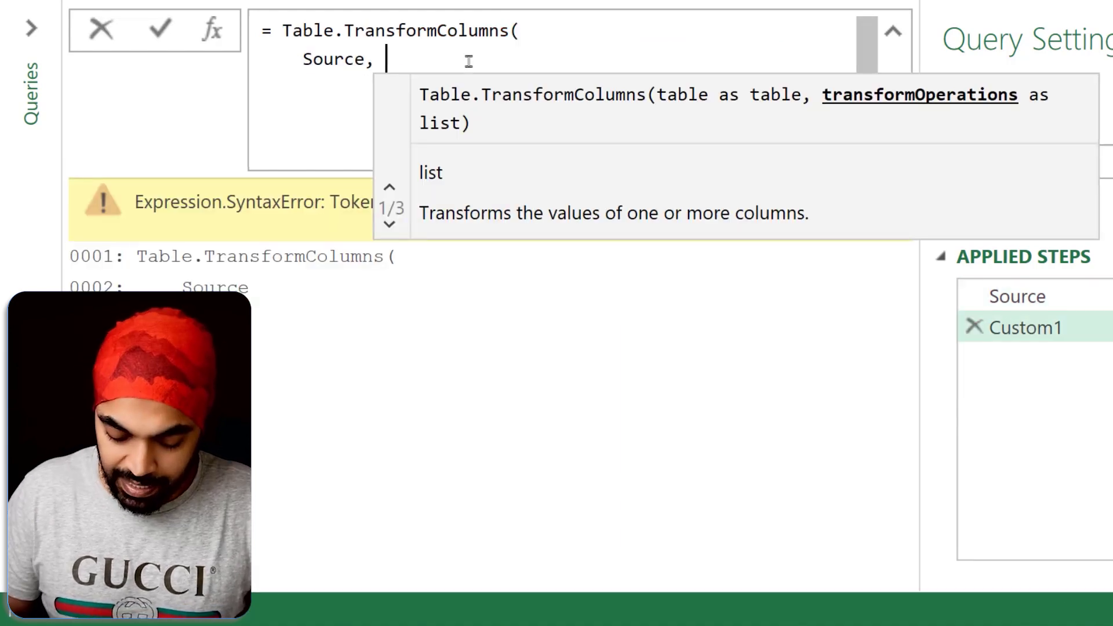
type("{\"Conten")
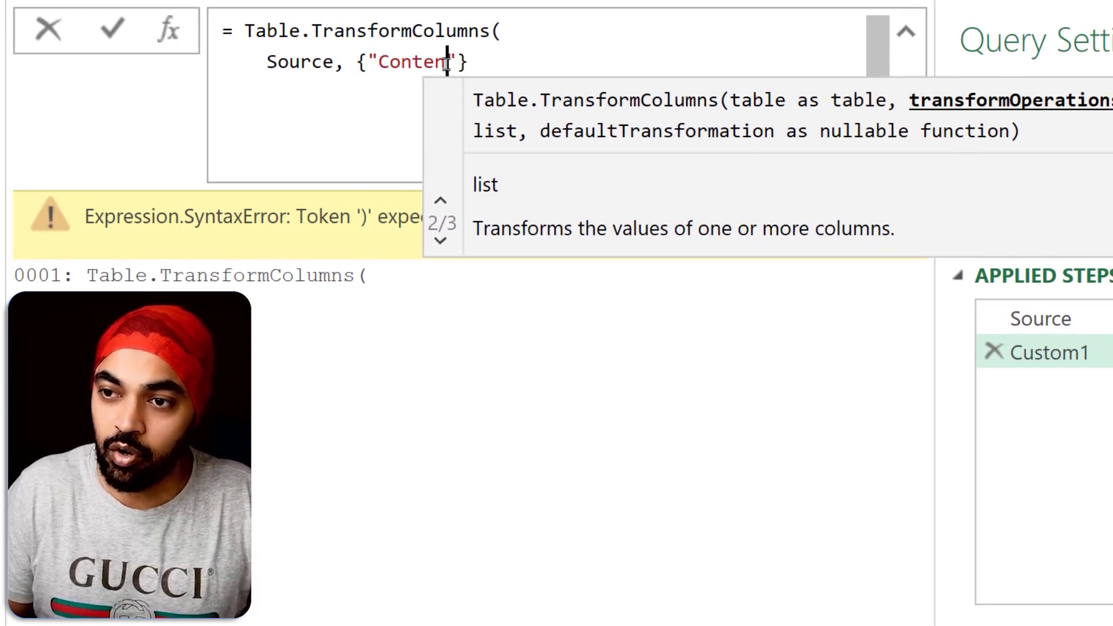
type("t")
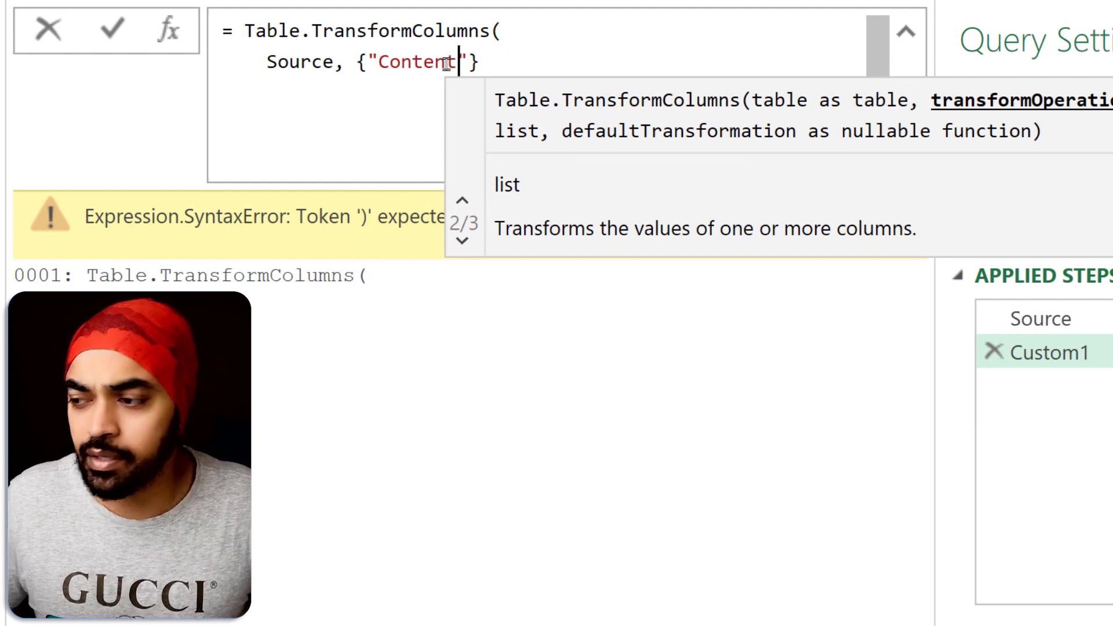
Check the Content column in the Source step, and add each _ after "Content" in the custom step's transformation list.
left_click(1105, 329)
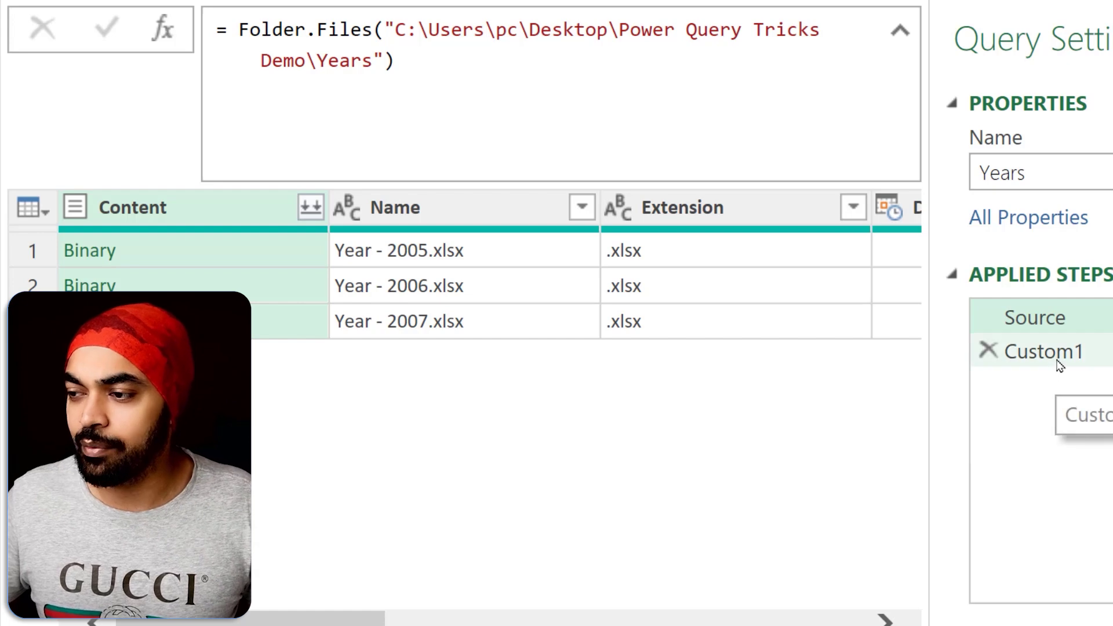
left_click(1057, 361)
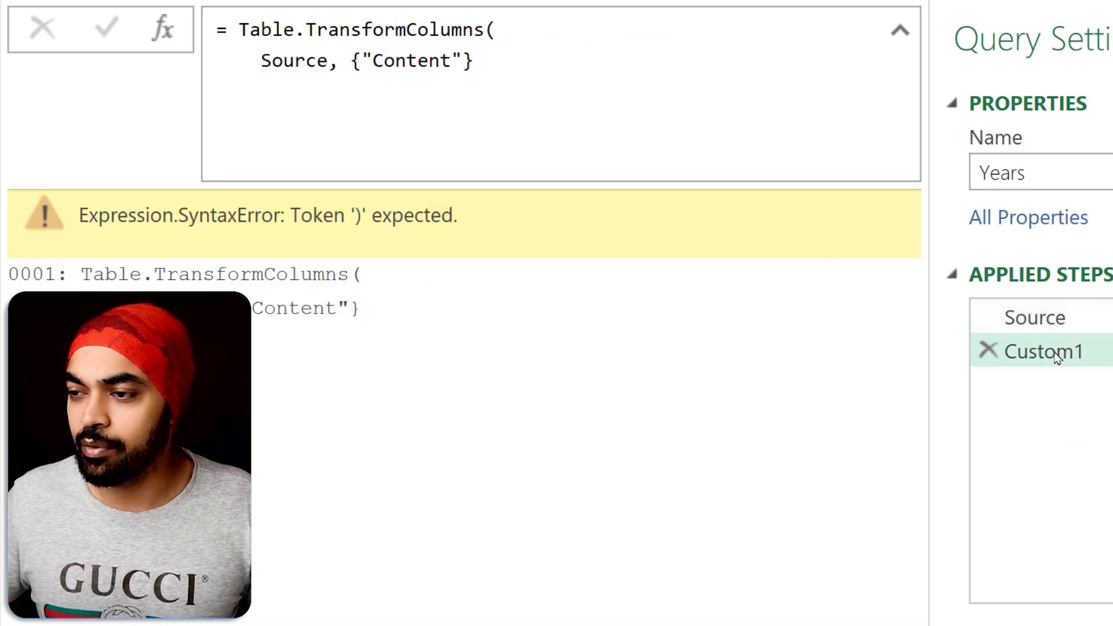
left_click(471, 60)
type(", e")
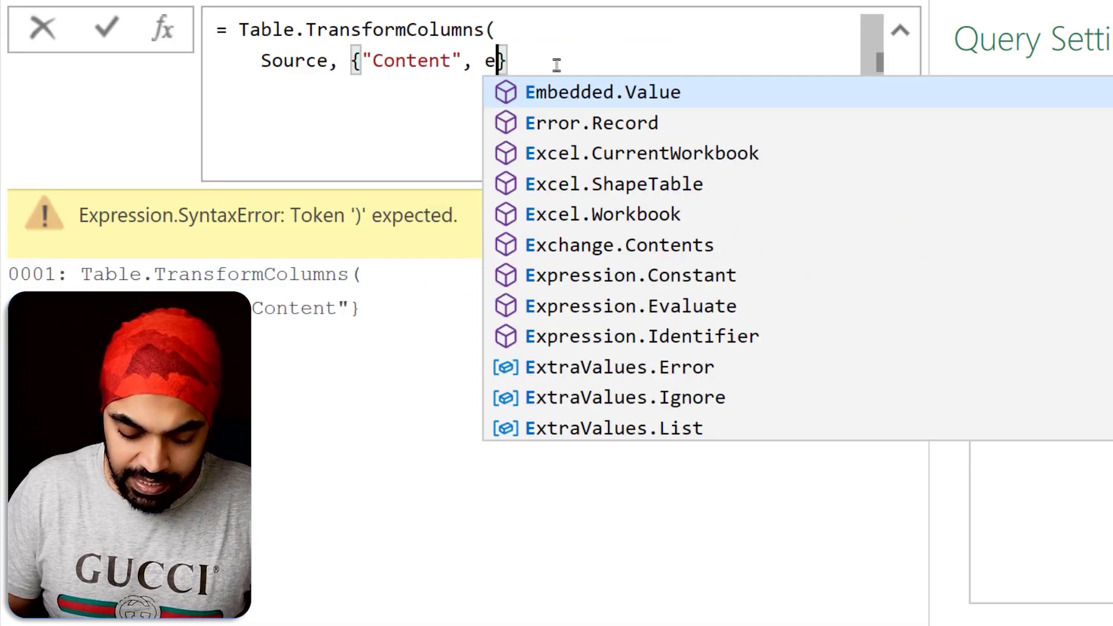
type("ach _")
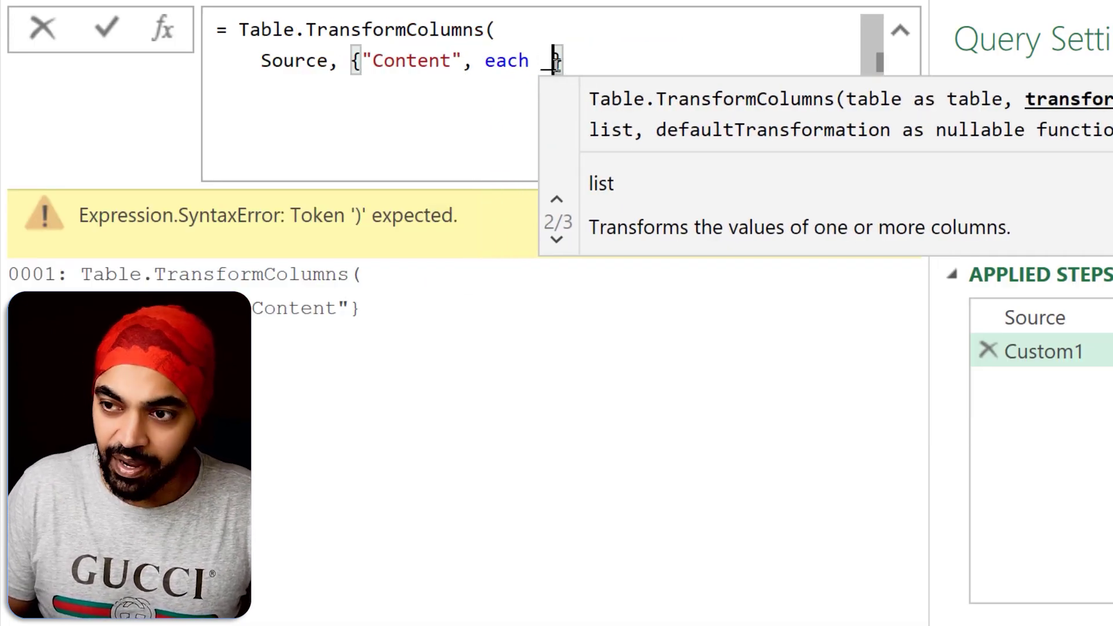
Wrap the underscore in Excel.Workbook( ), close Table.TransformColumns with a parenthesis on its own line, and commit the formula.
key("Left")
type("E")
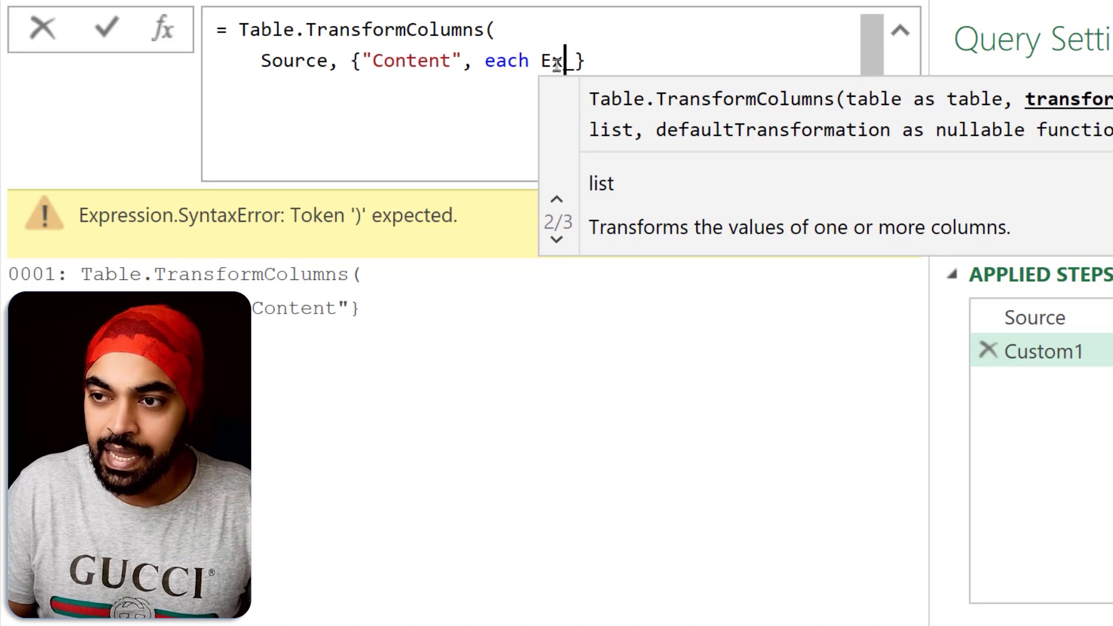
type("xcel.Wor")
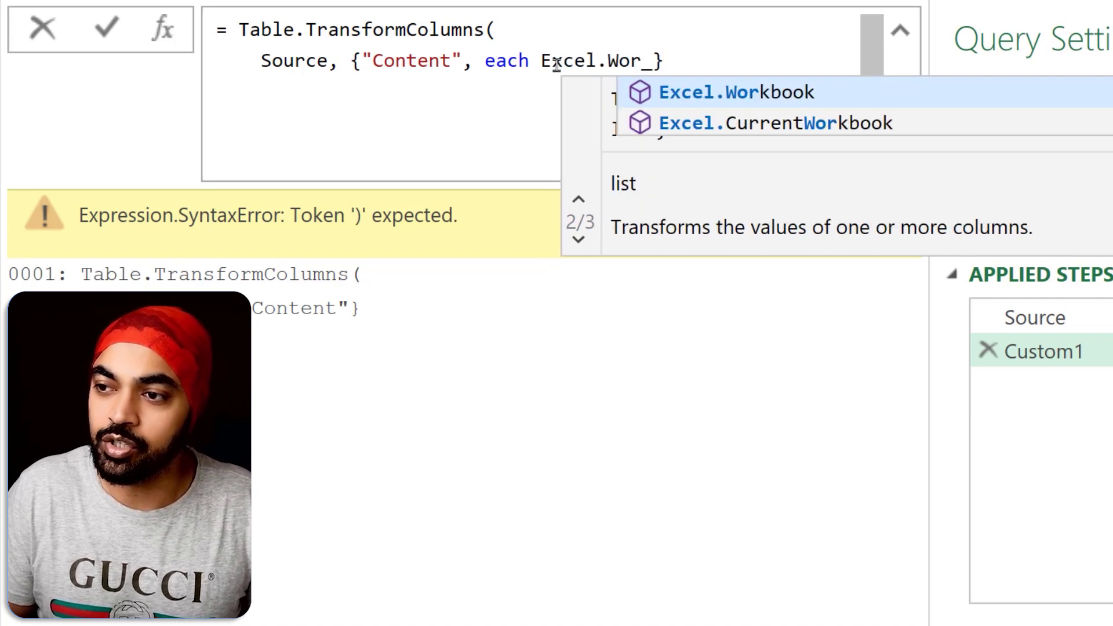
type("kbook(")
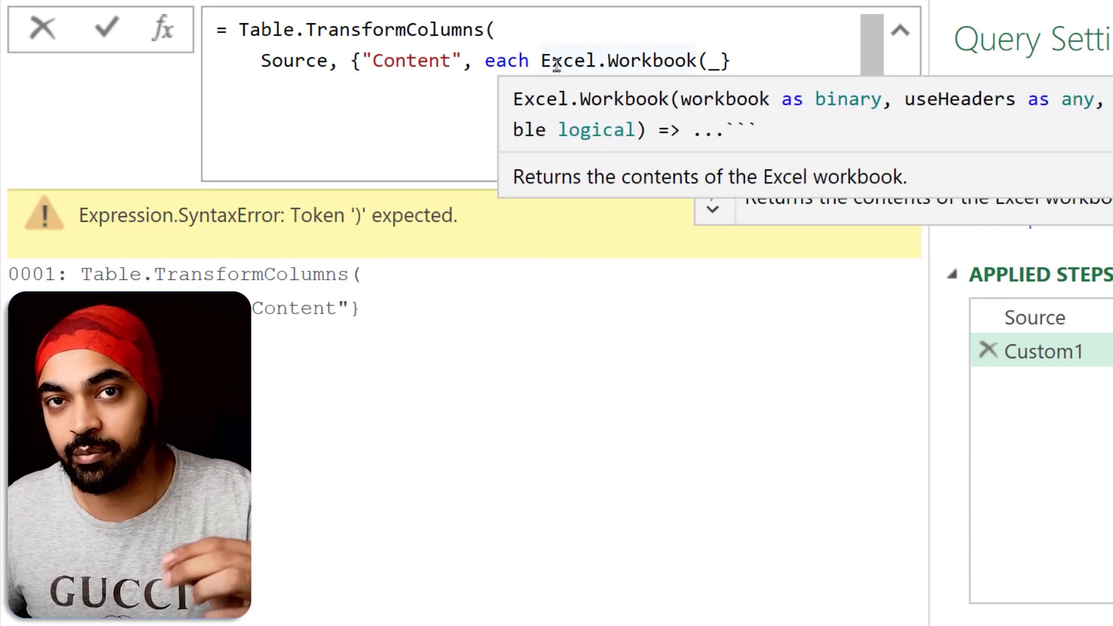
key("Right")
type(")")
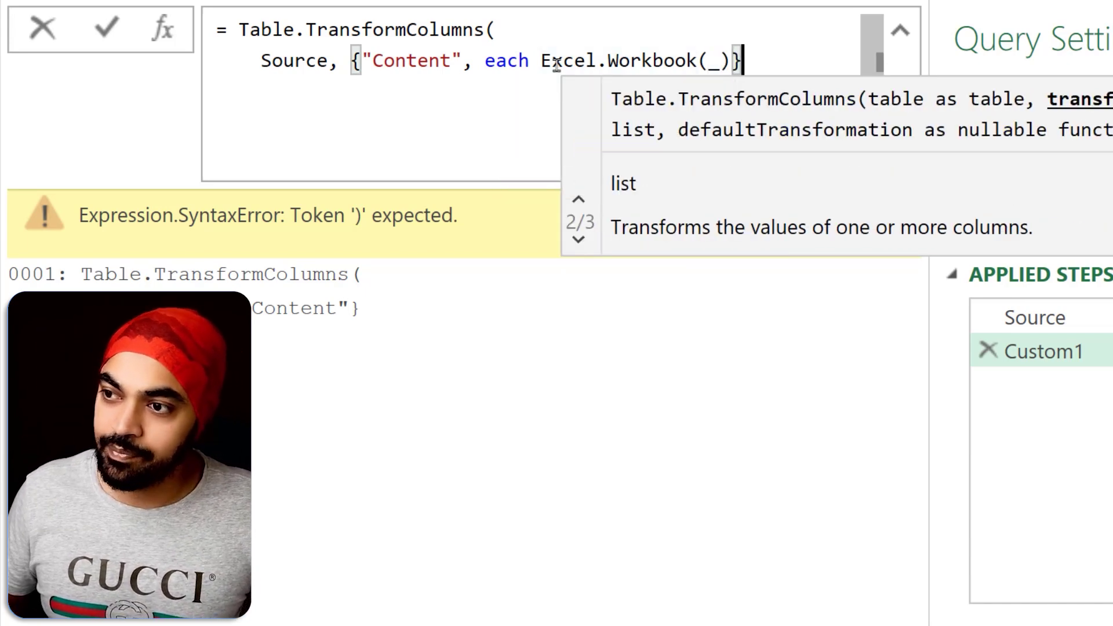
key("shift+Return")
type(")")
key("Return")
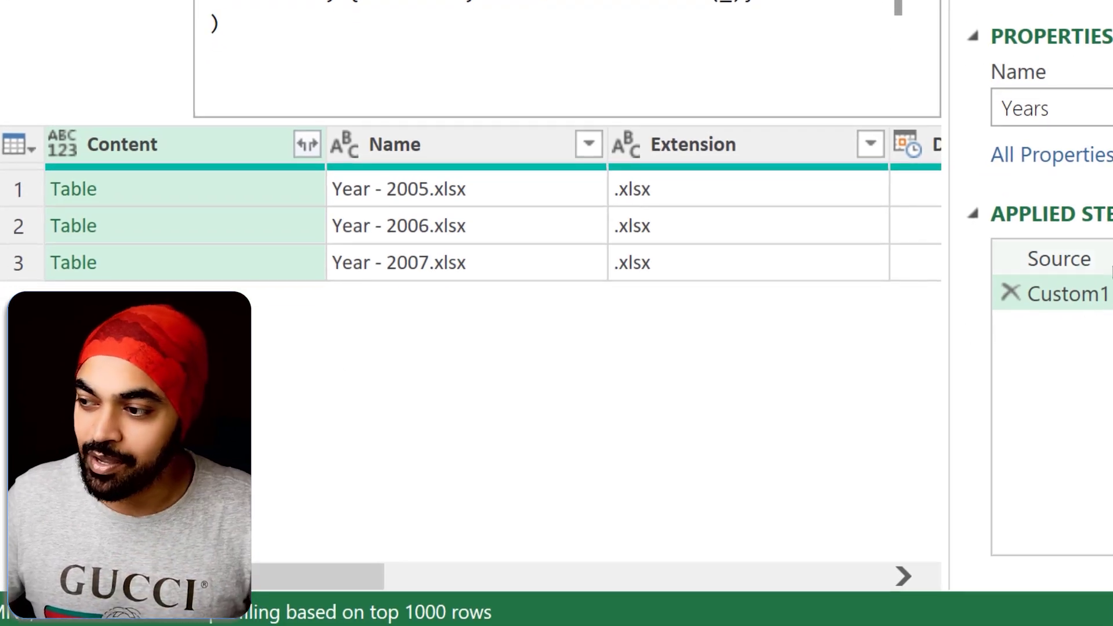
Compare the Content column's values in the Source step with those in the custom step.
left_click(1090, 259)
key("ctrl+2")
left_click_drag(116, 192, 131, 178)
left_click_drag(118, 223, 139, 215)
left_click_drag(123, 260, 137, 253)
key("Escape")
left_click(1064, 293)
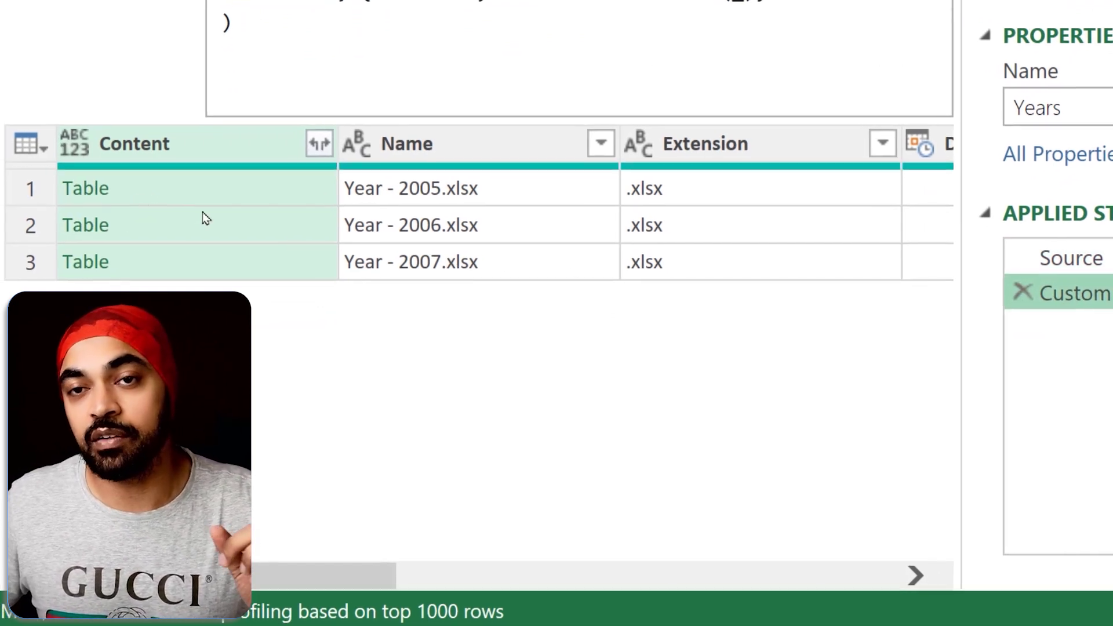
Preview the Content table of Year - 2005.xlsx and examine its Name, Data, Item, Kind and Hidden columns.
left_click(212, 194)
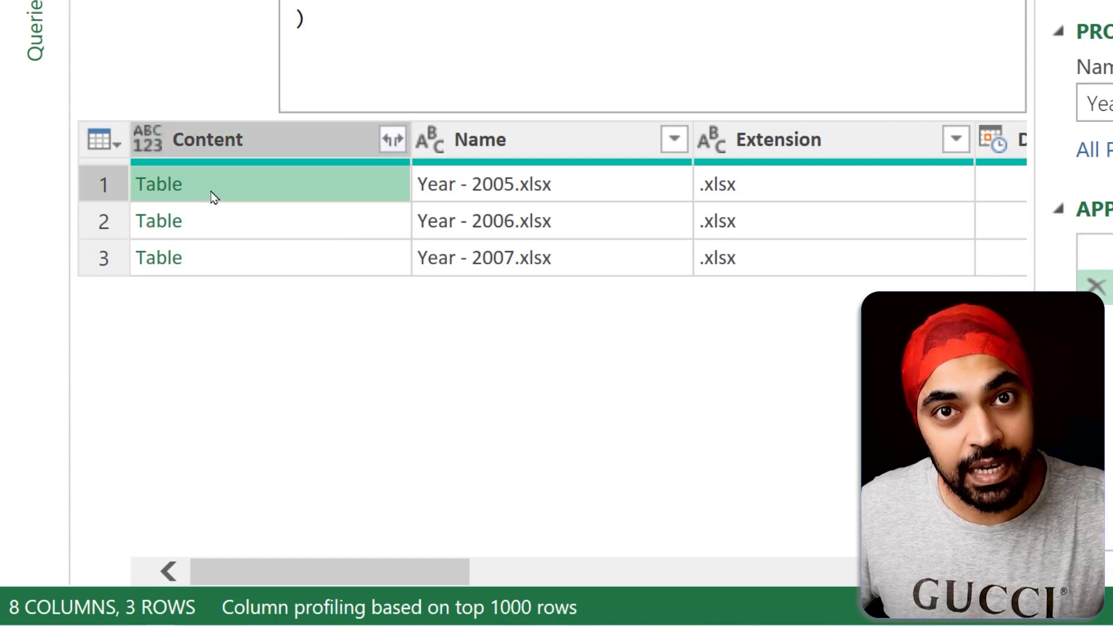
mouse_move(142, 183)
left_mouse_down()
mouse_move(62, 310)
mouse_move(88, 373)
mouse_move(94, 360)
left_mouse_up()
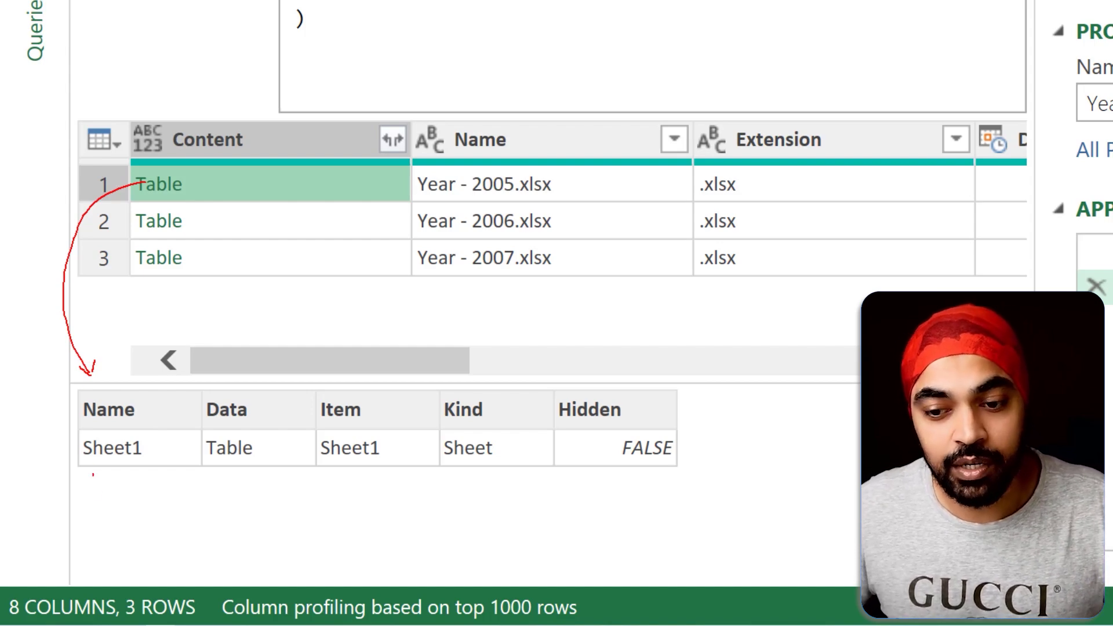
left_click_drag(80, 473, 141, 474)
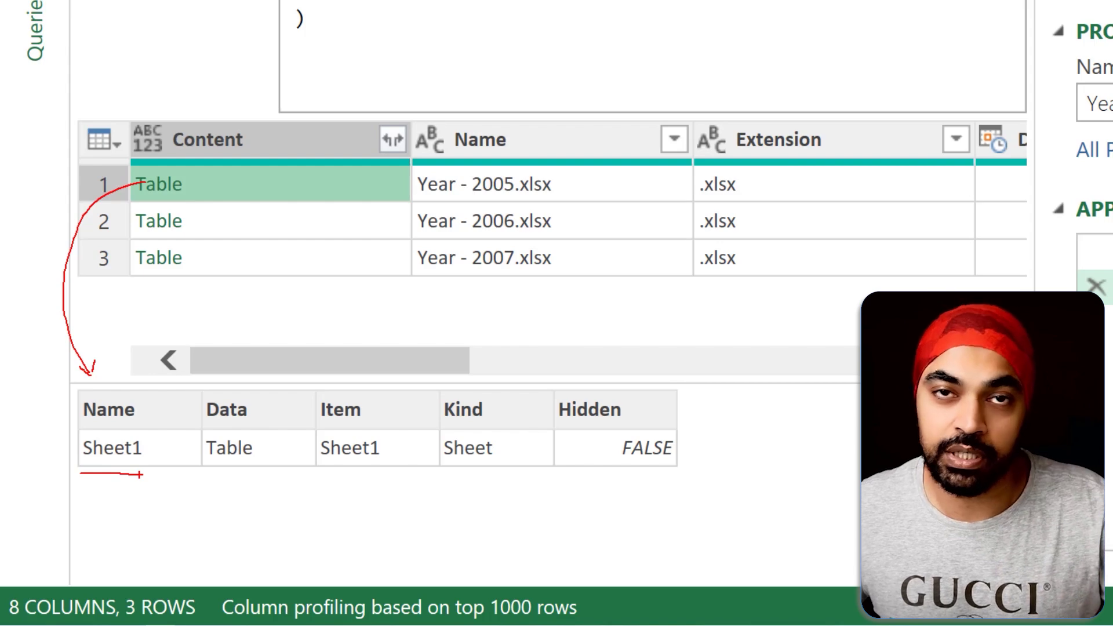
mouse_move(98, 489)
left_mouse_down()
mouse_move(131, 486)
mouse_move(118, 508)
left_mouse_up()
mouse_move(184, 386)
left_mouse_down()
mouse_move(275, 517)
mouse_move(652, 497)
left_mouse_up()
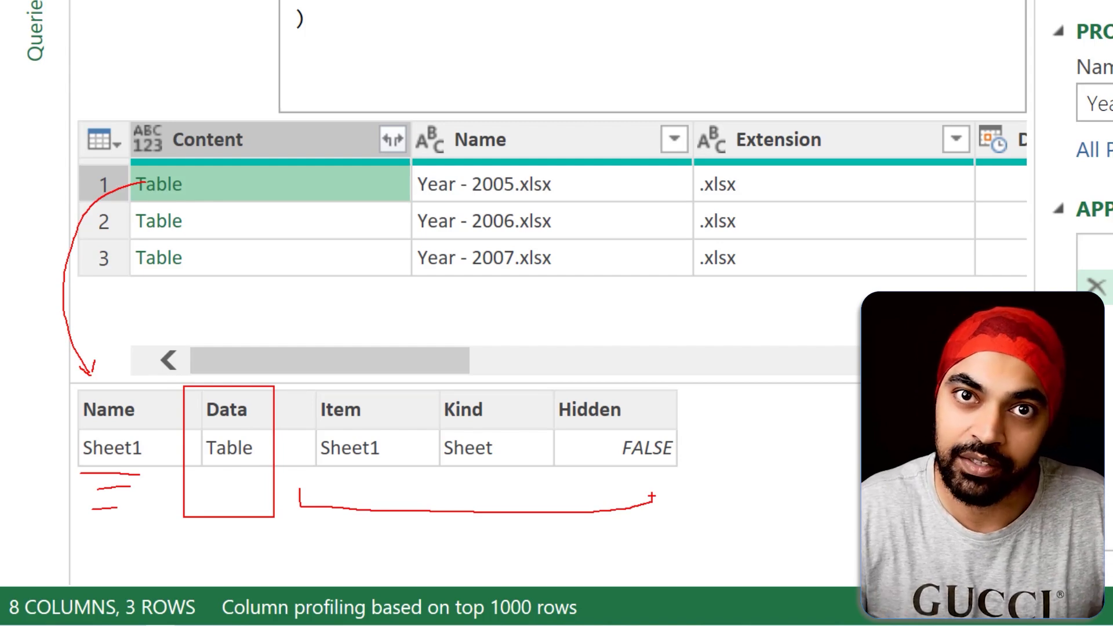
key("Escape")
Expand the Content column into Name, Data, Item, Kind and Hidden without using the original column name as prefix.
left_click(388, 145)
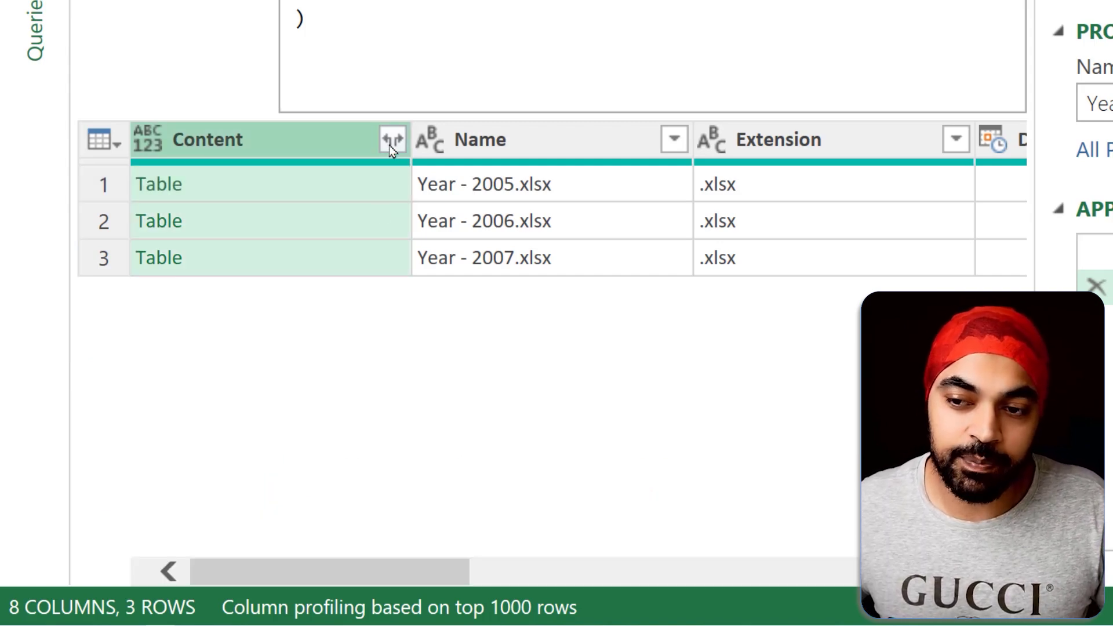
left_click(329, 187)
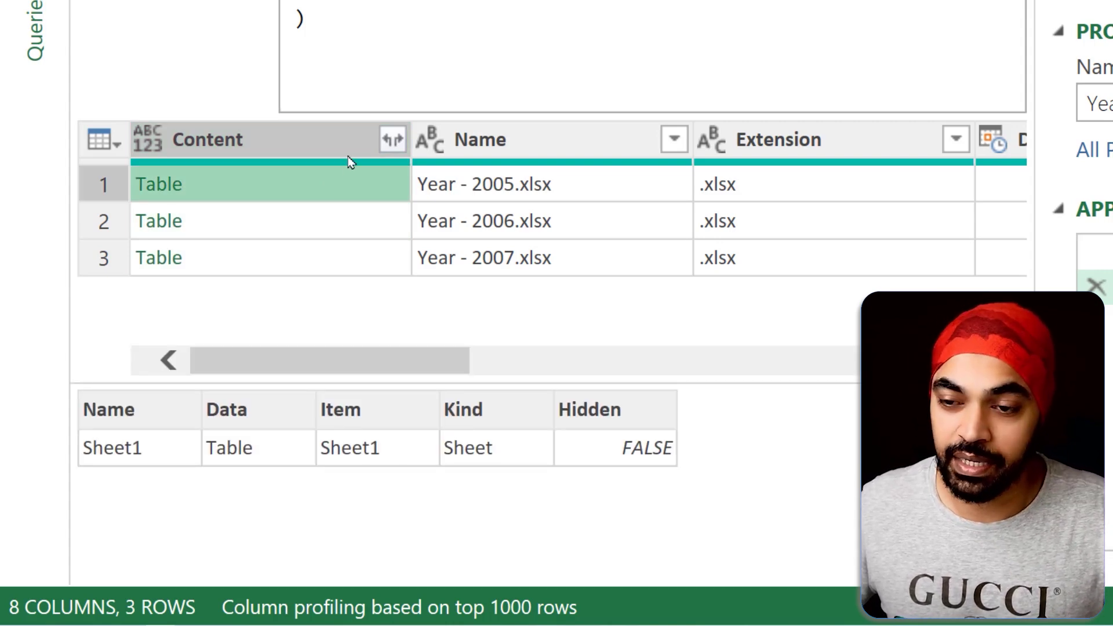
left_click(392, 139)
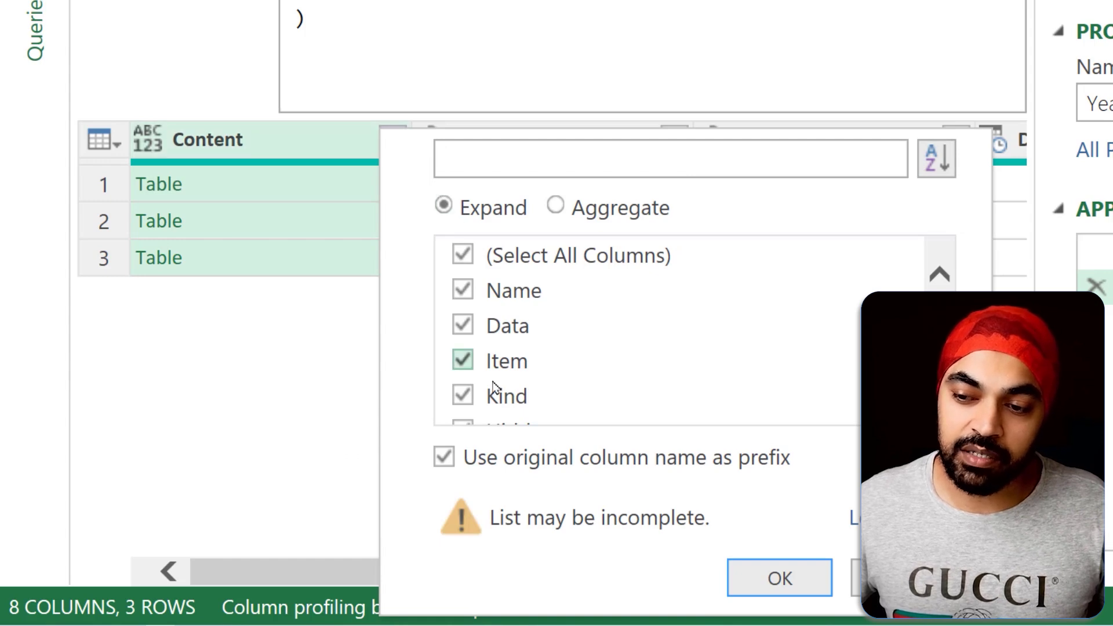
left_click(471, 458)
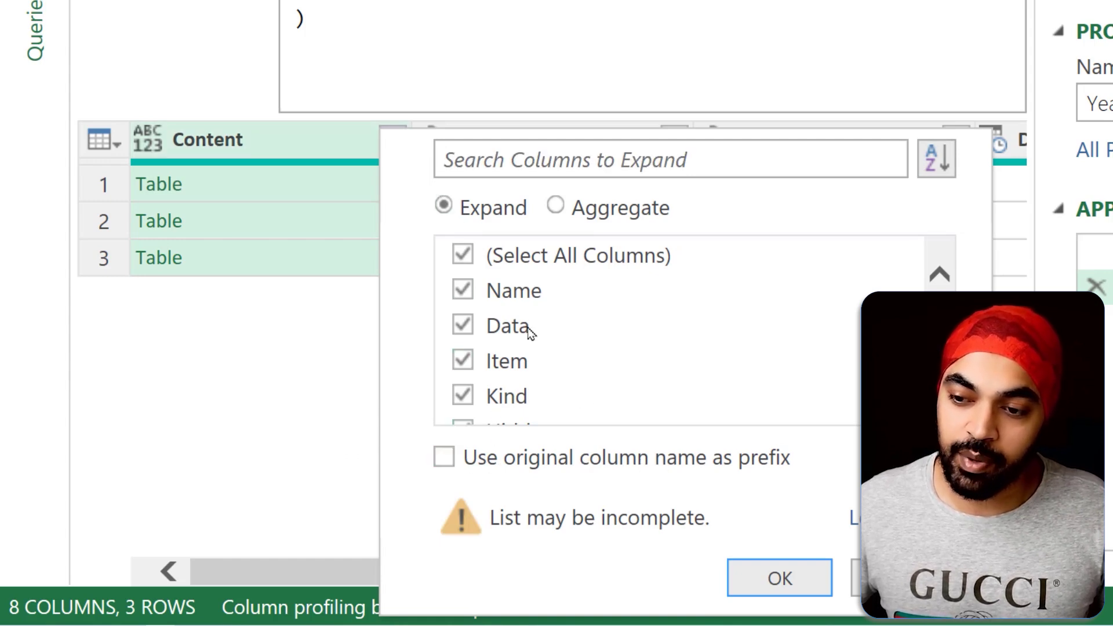
scroll(524, 413, "down", 1)
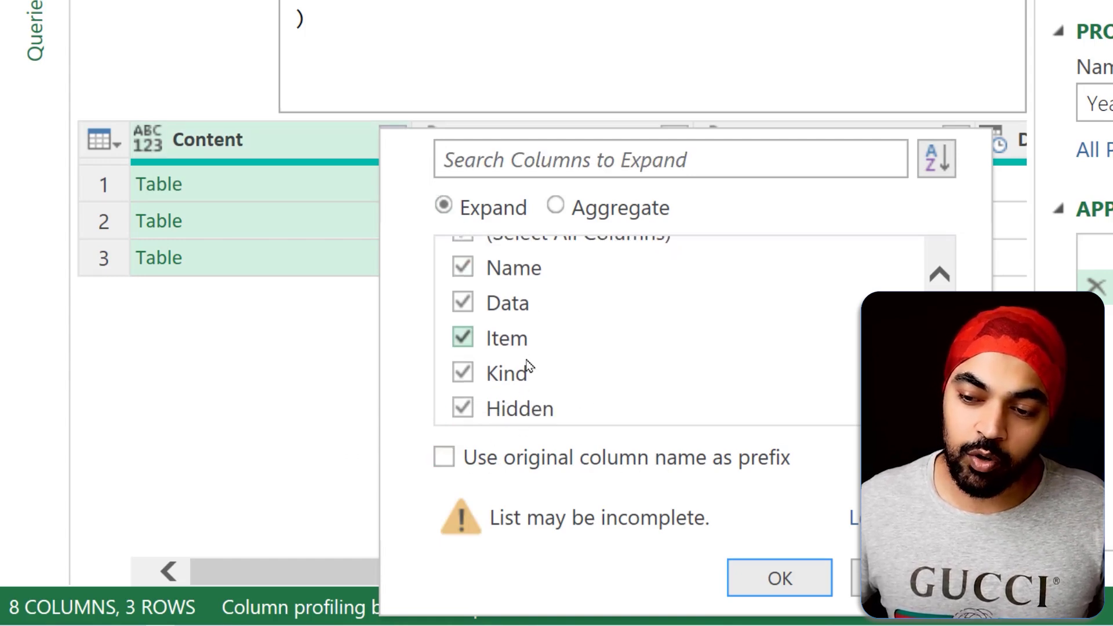
left_click(780, 578)
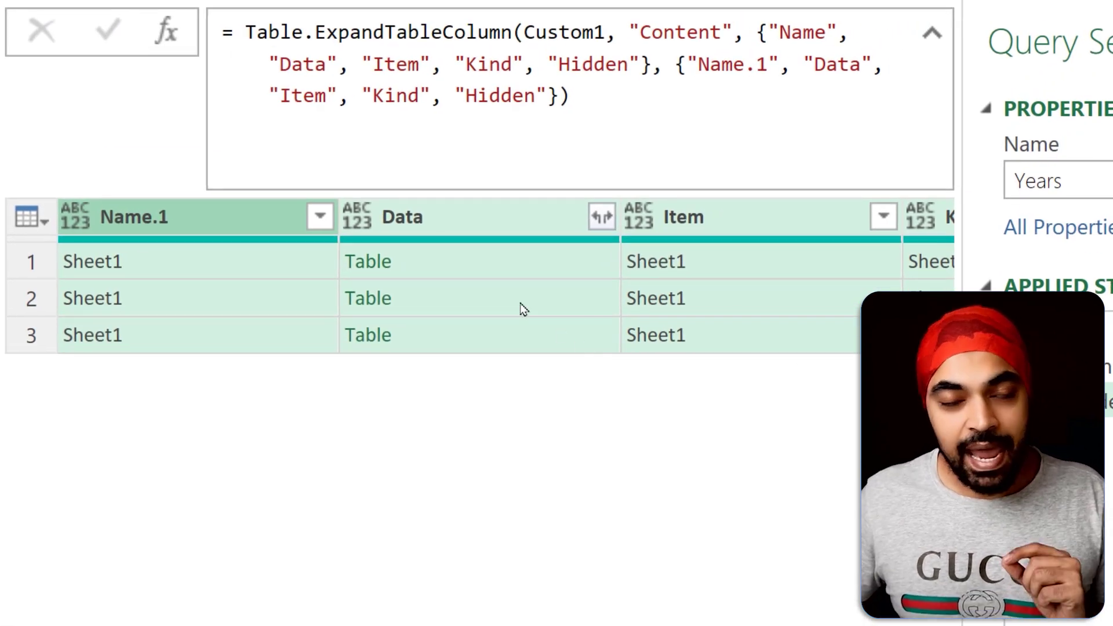
Preview the nested tables in all three rows of the Data column.
left_click(475, 224)
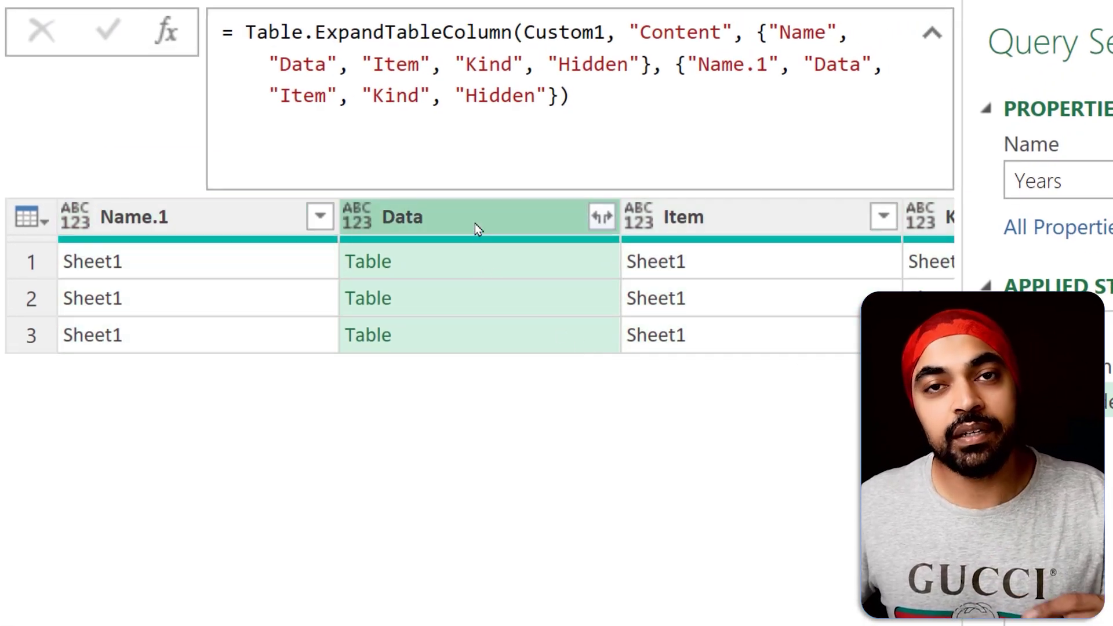
left_click(474, 262)
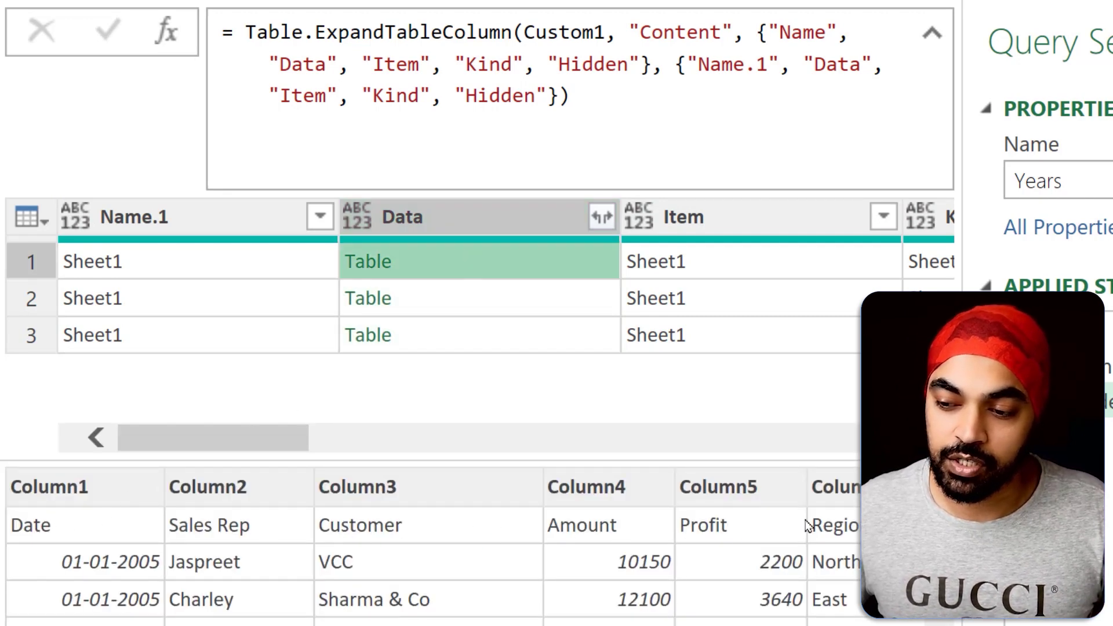
left_click(463, 303)
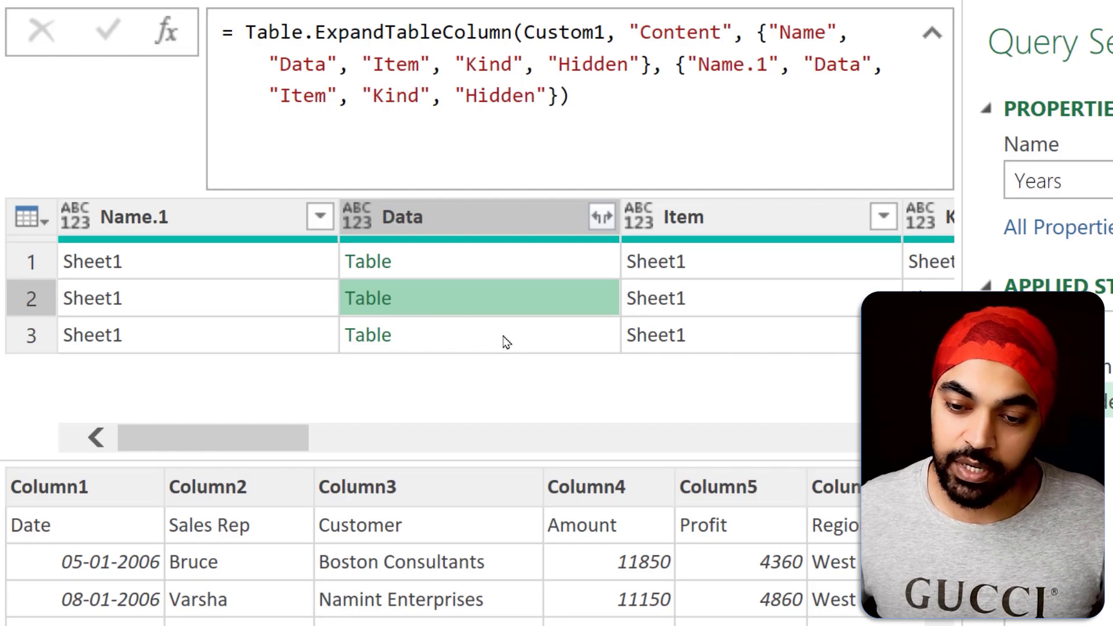
left_click(507, 342)
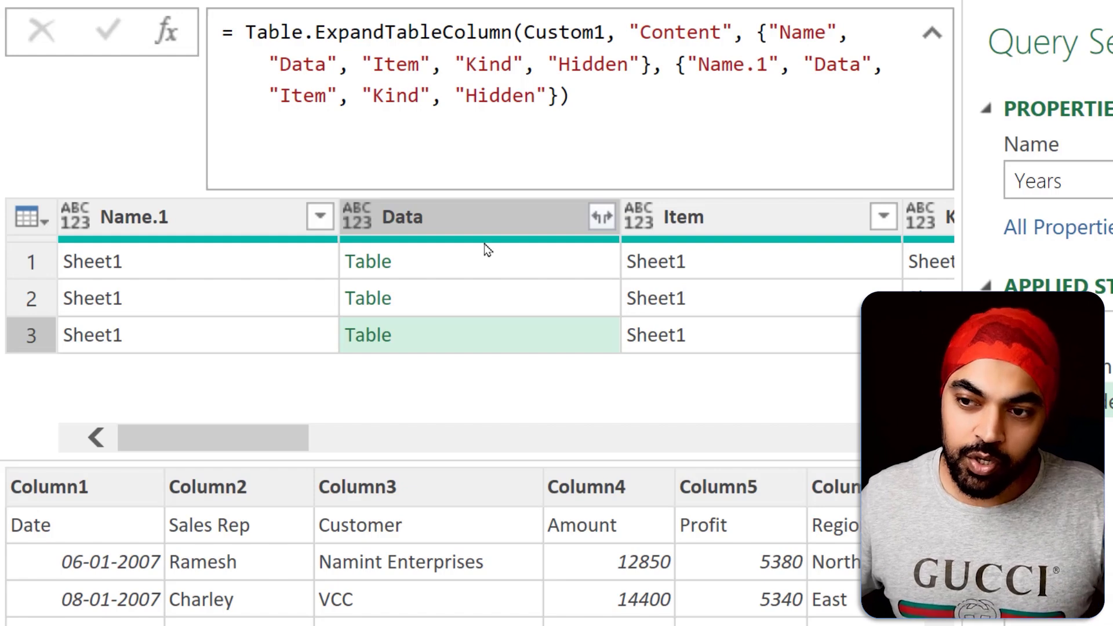
left_click(506, 220)
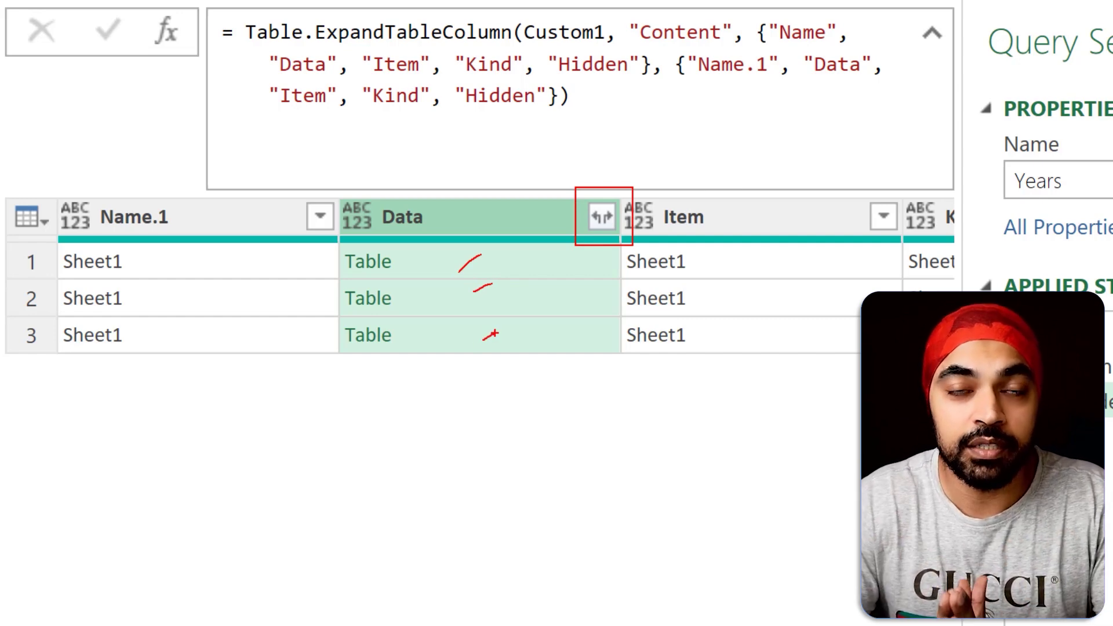
Examine the column names and first row of the first nested Data table to see where its headers sit.
left_click(450, 273)
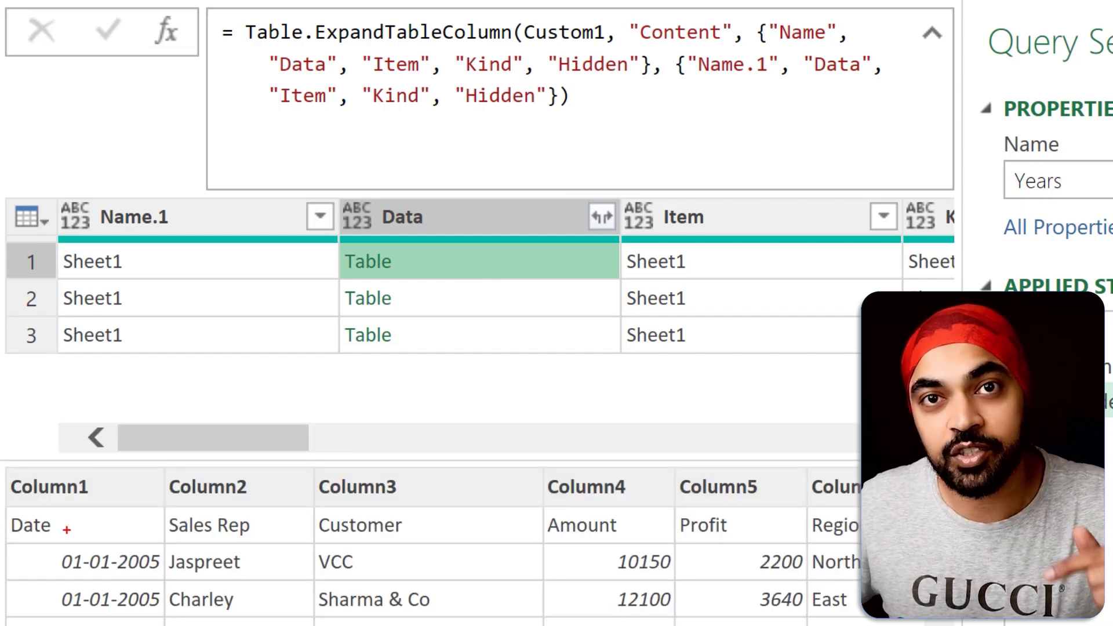
mouse_move(67, 530)
left_mouse_down()
mouse_move(101, 530)
mouse_move(110, 484)
mouse_move(126, 497)
left_mouse_up()
mouse_move(258, 529)
left_mouse_down()
mouse_move(274, 526)
mouse_move(283, 489)
mouse_move(294, 498)
left_mouse_up()
mouse_move(434, 531)
left_mouse_down()
mouse_move(456, 520)
mouse_move(471, 489)
mouse_move(480, 497)
left_mouse_up()
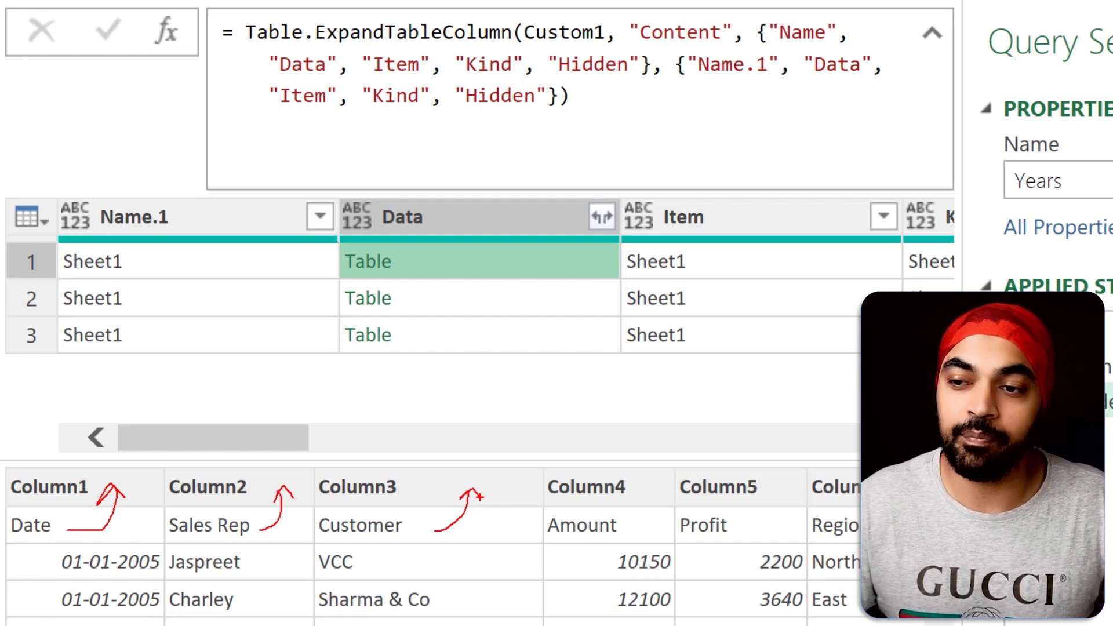
key("Escape")
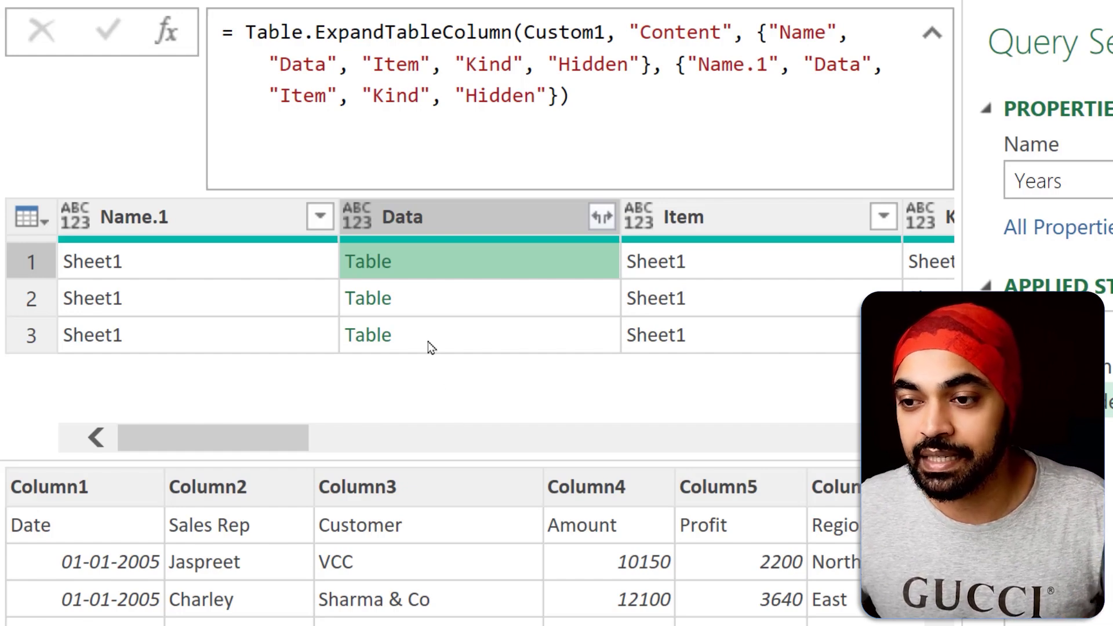
left_click_drag(327, 197, 421, 347)
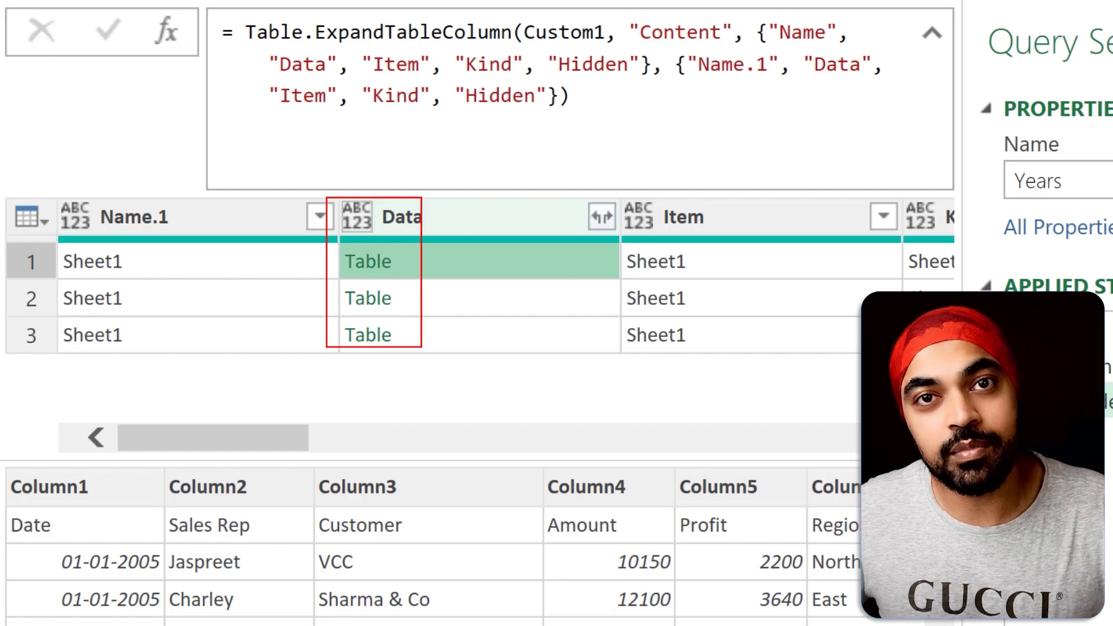
left_click_drag(81, 529, 73, 534)
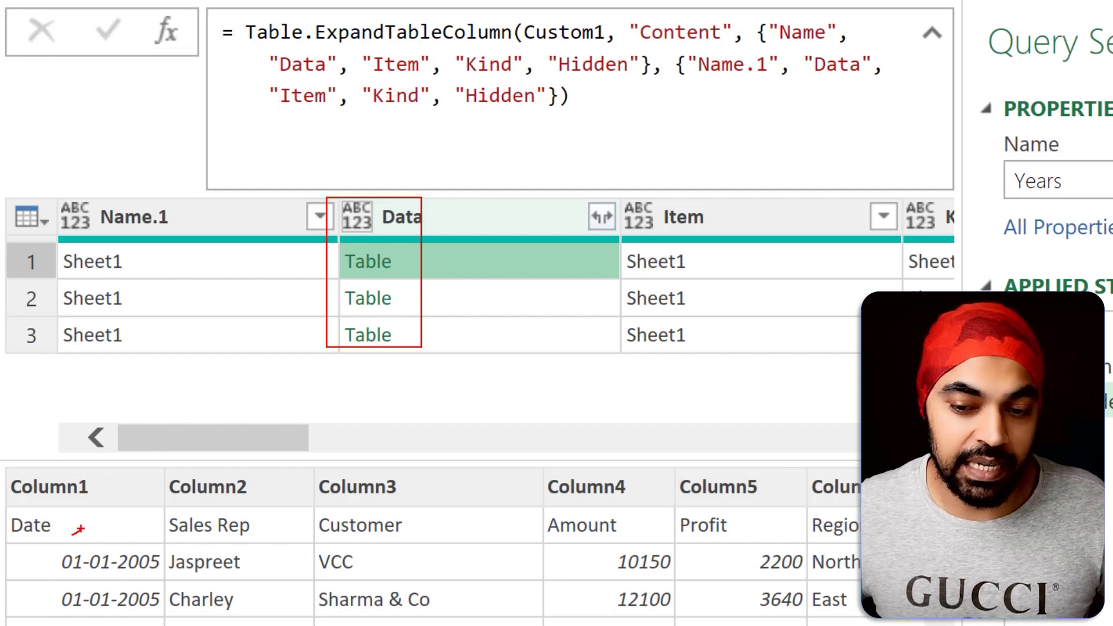
left_click_drag(112, 497, 127, 489)
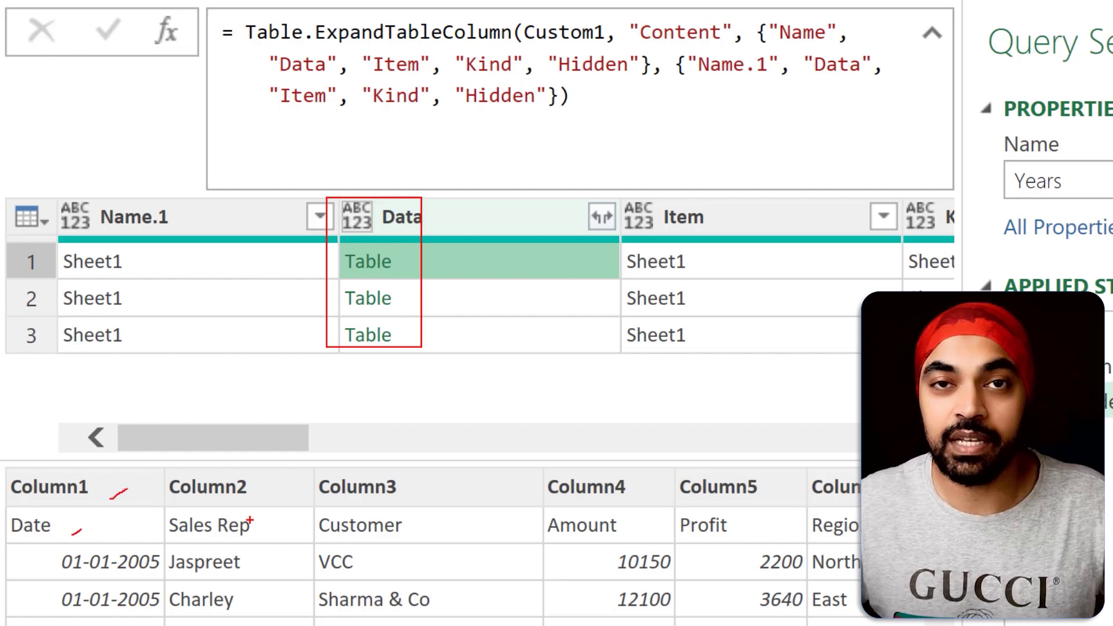
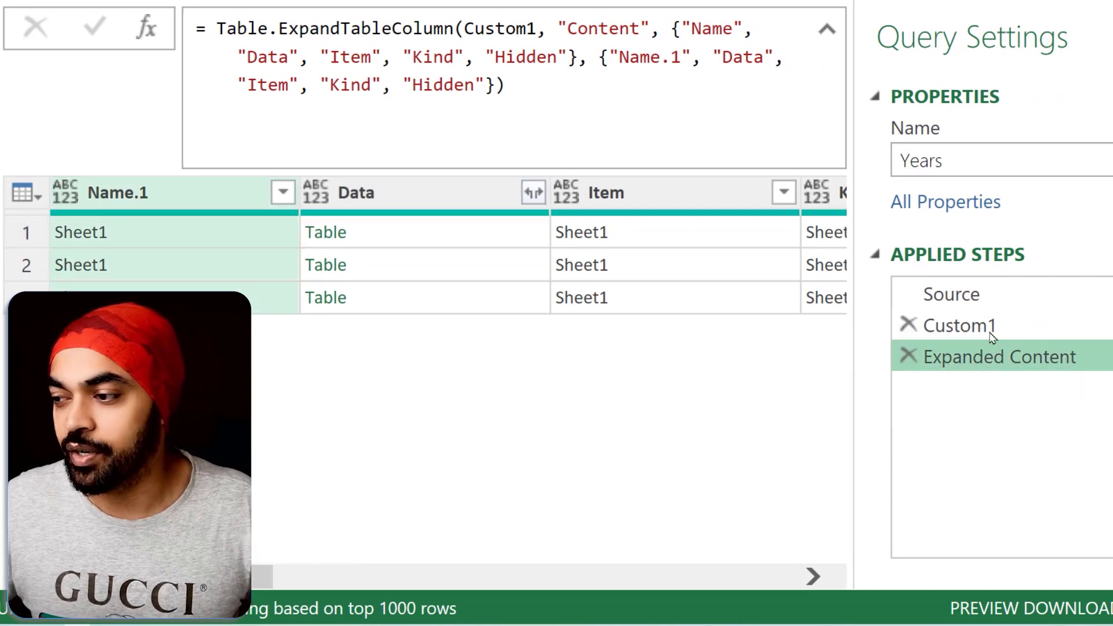
Add true as the useHeaders argument of Excel.Workbook in the Custom1 step's formula.
left_click(922, 327)
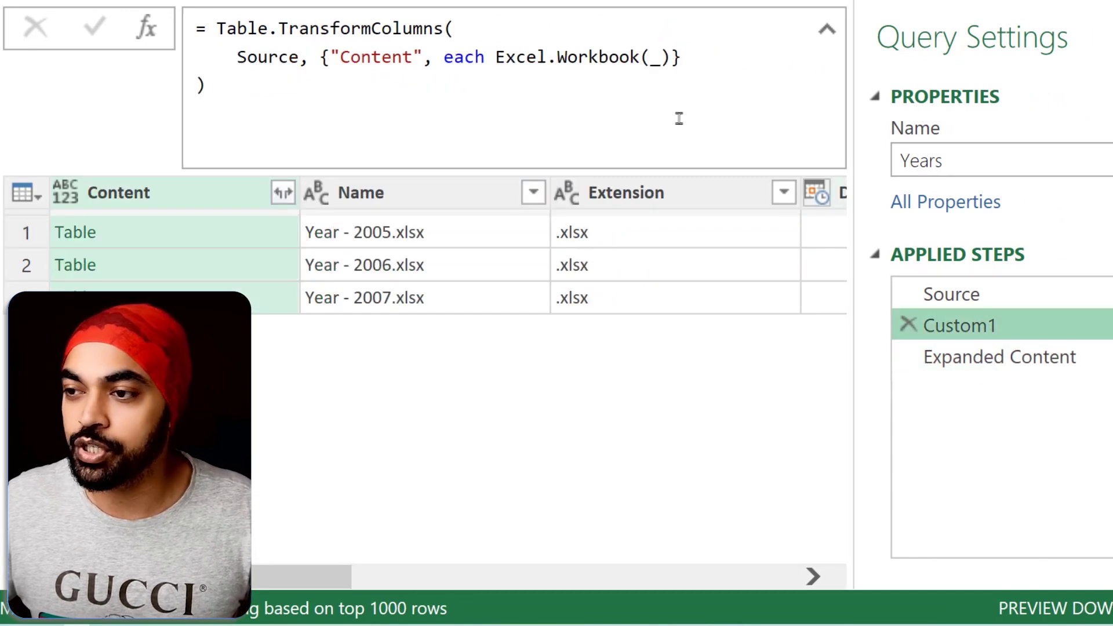
left_click(584, 67)
left_click(662, 58)
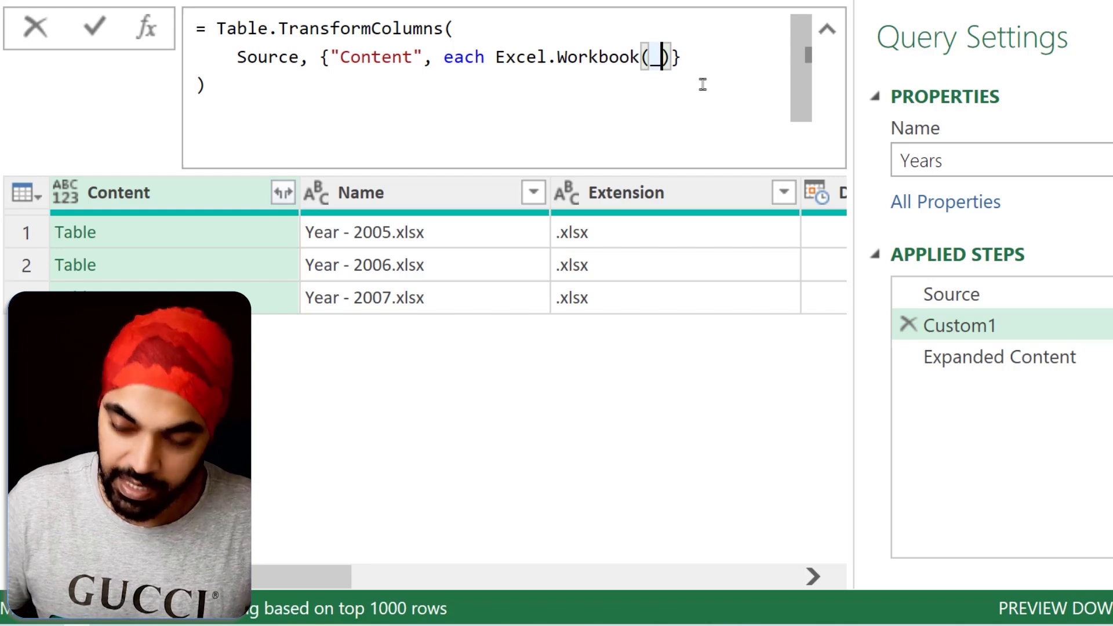
type(",")
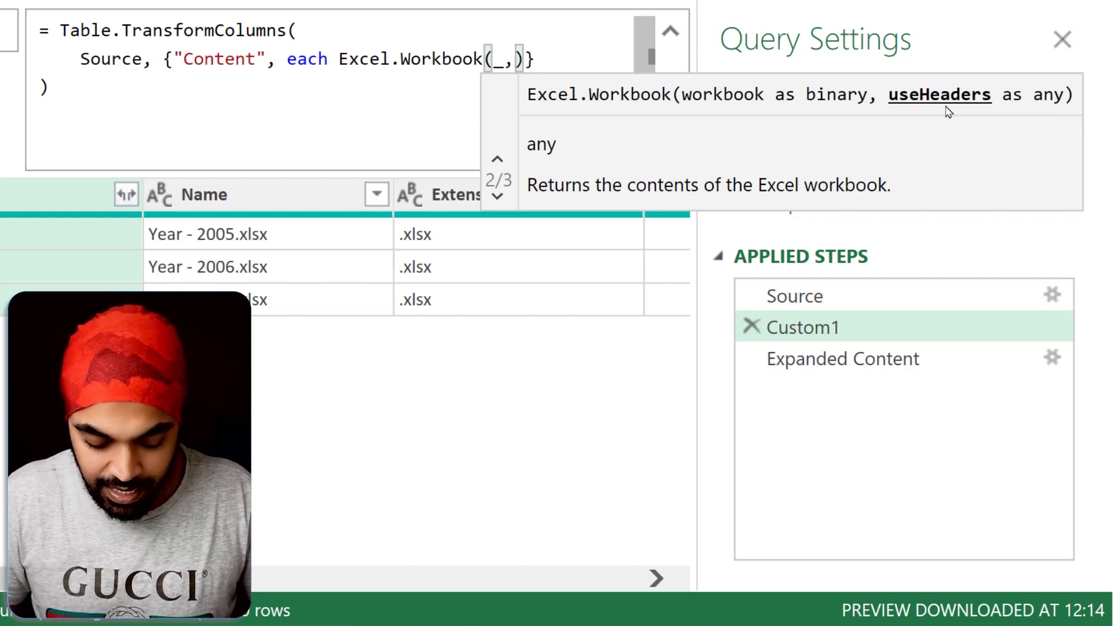
type("true")
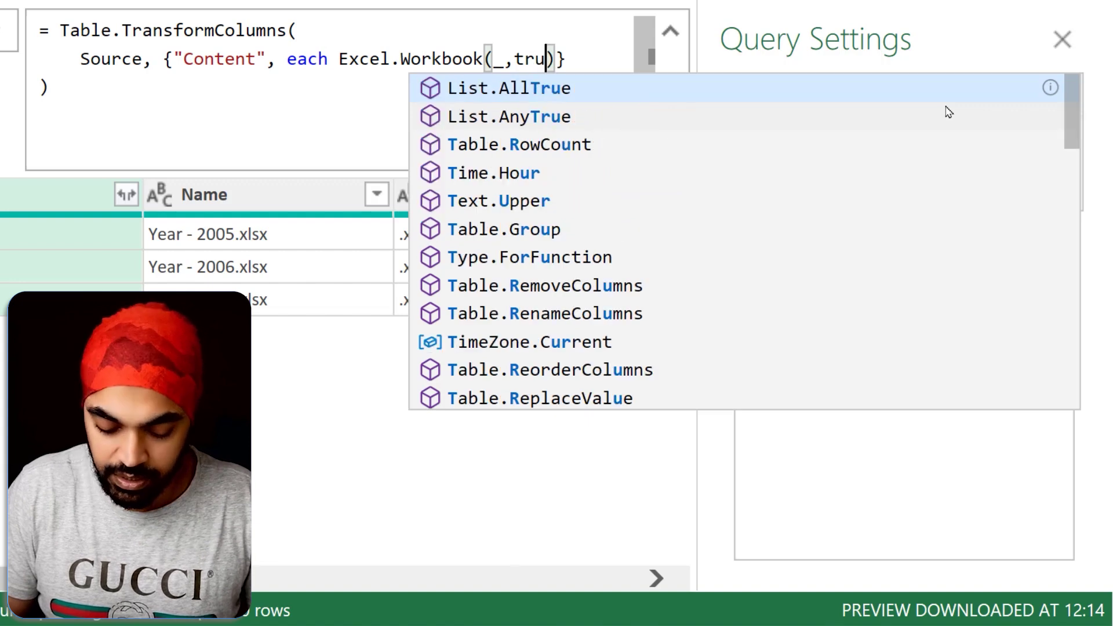
key("Right")
key("Down")
key("Home")
key("Return")
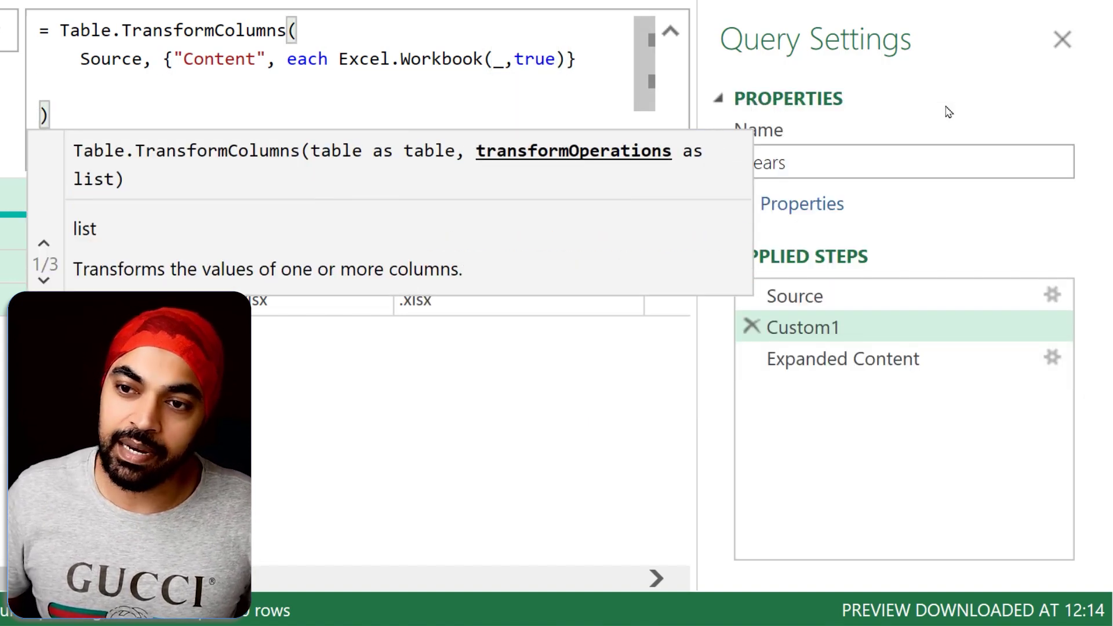
key("BackSpace")
key("Return")
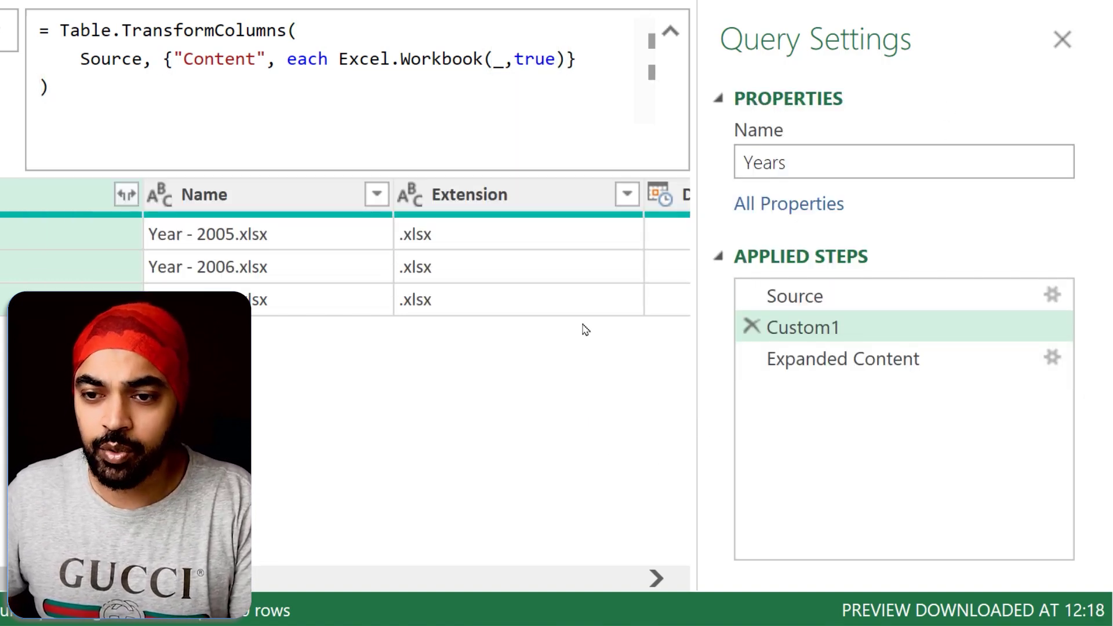
Preview the first nested table in the Data column of the Expanded Content step and examine its column headers.
left_click(852, 361)
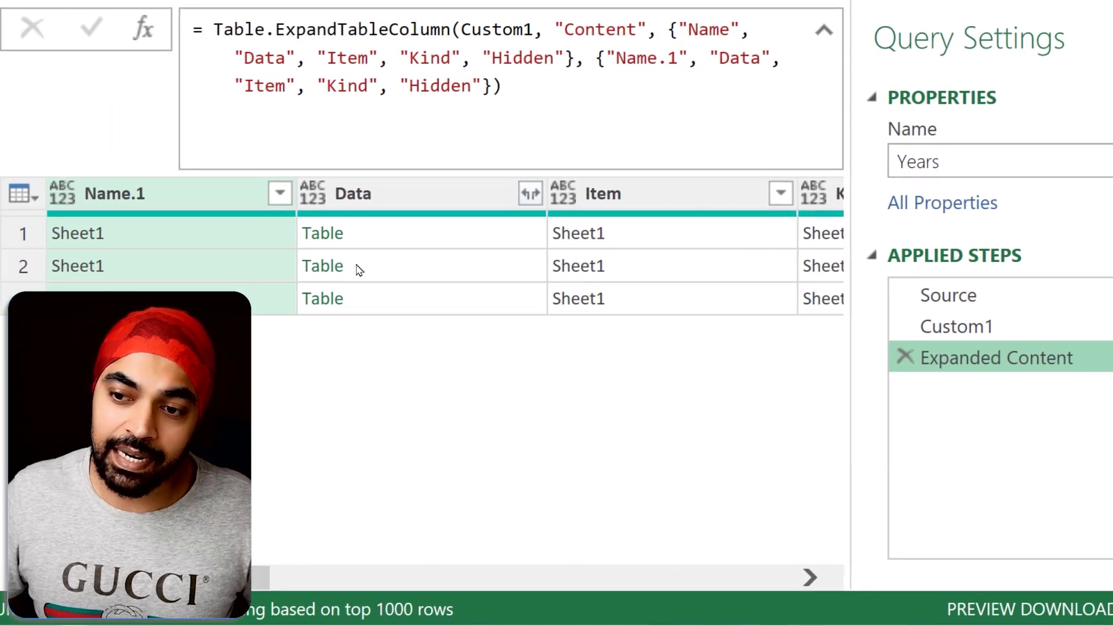
left_click(401, 242)
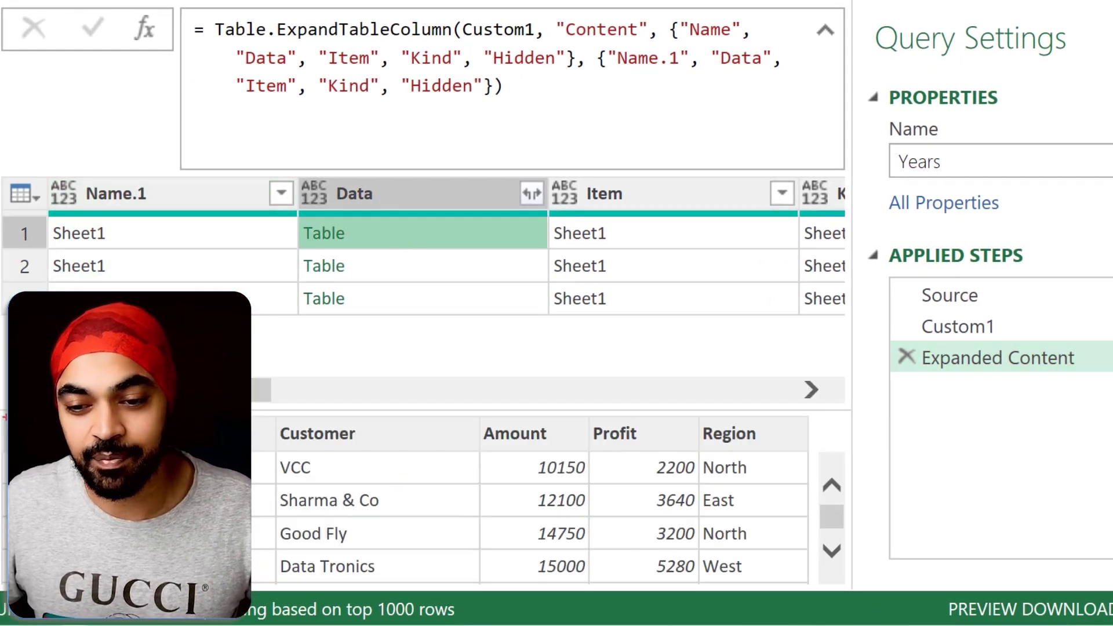
mouse_move(1076, 369)
left_mouse_down()
mouse_move(1109, 386)
mouse_move(986, 360)
left_mouse_up()
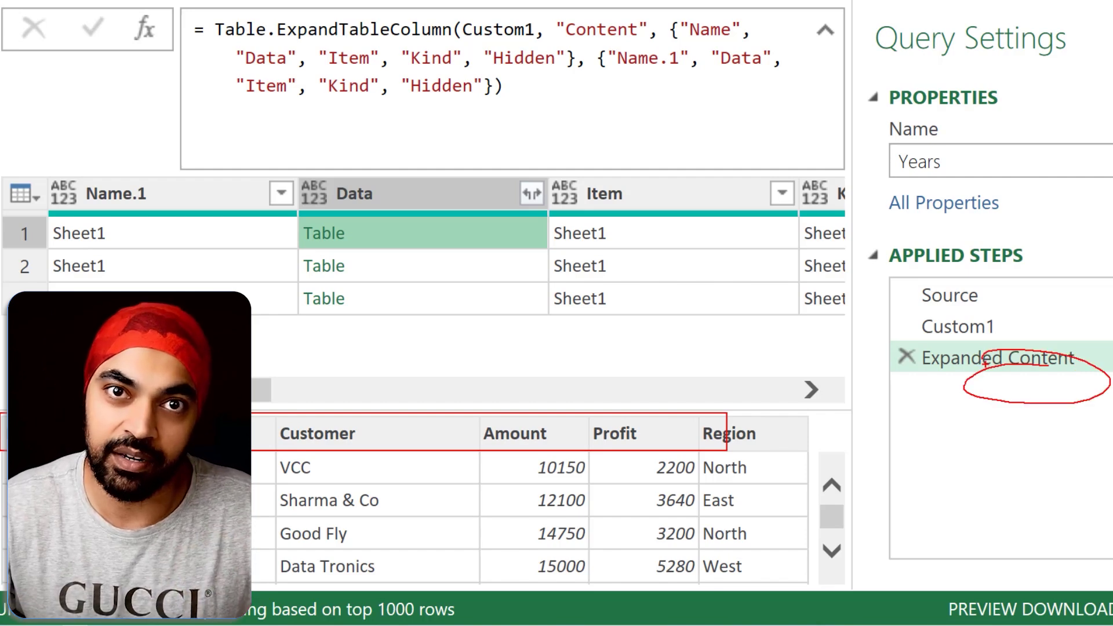
key("Escape")
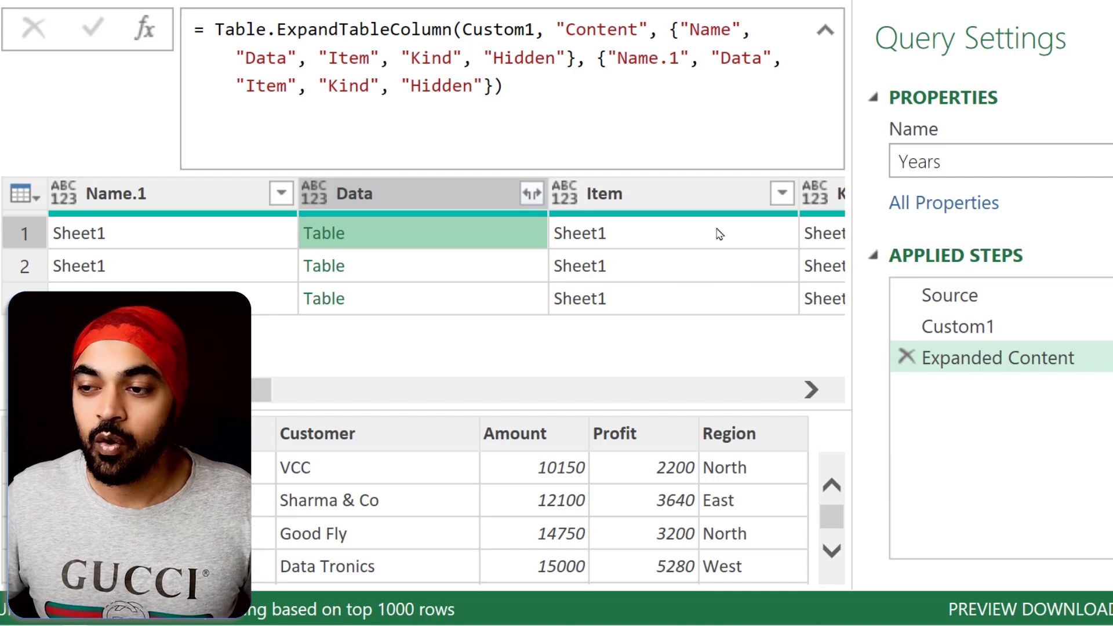
left_click_drag(506, 170, 548, 215)
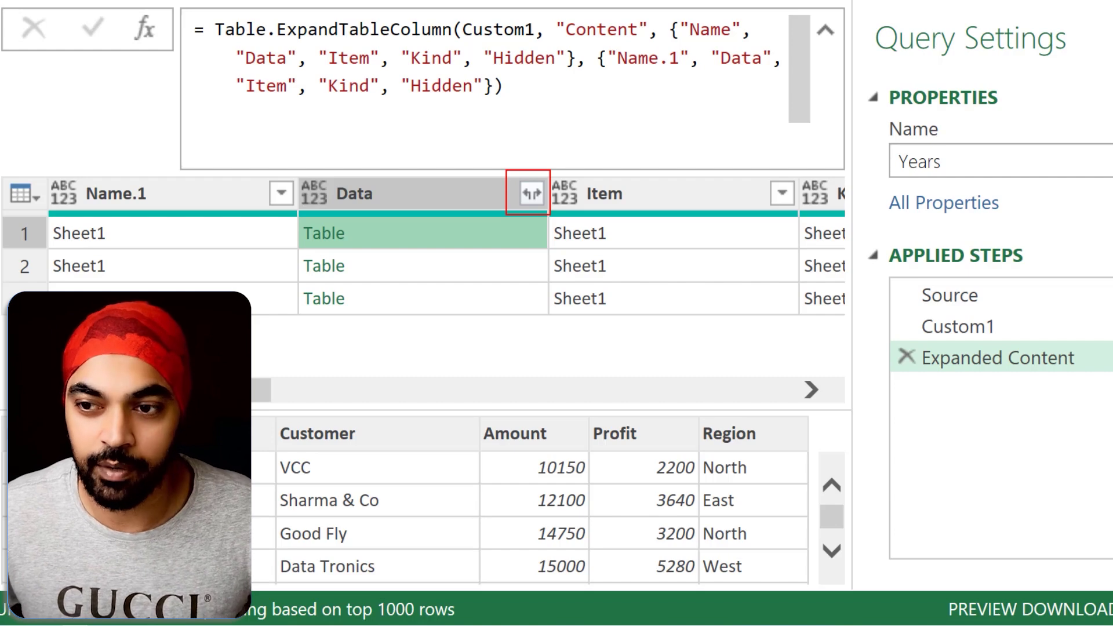
key("Escape")
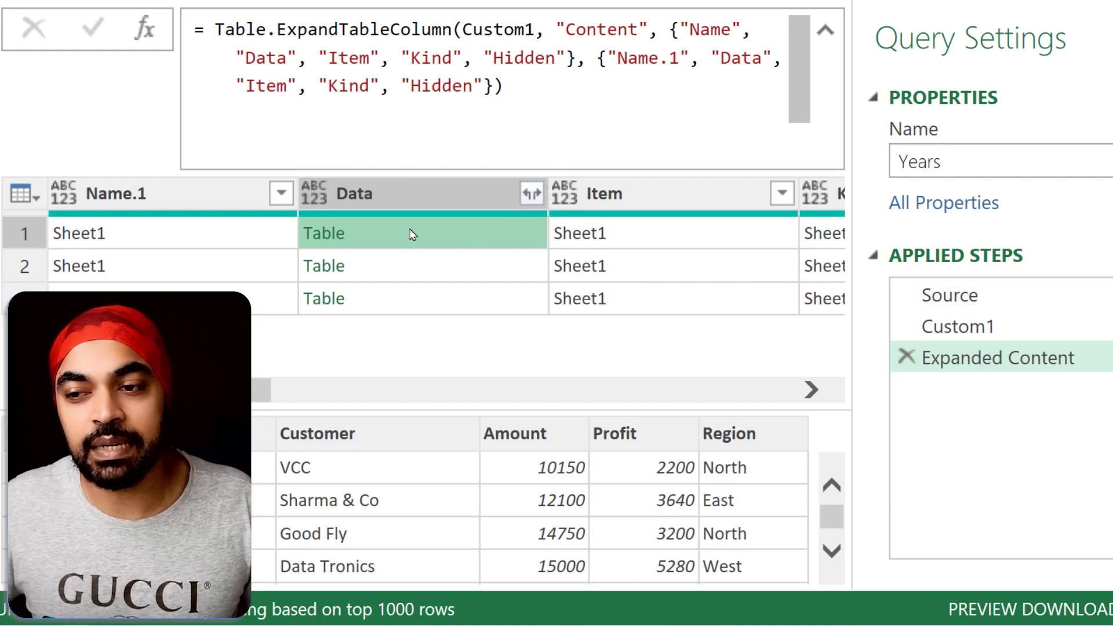
left_click(384, 264)
left_click(383, 243)
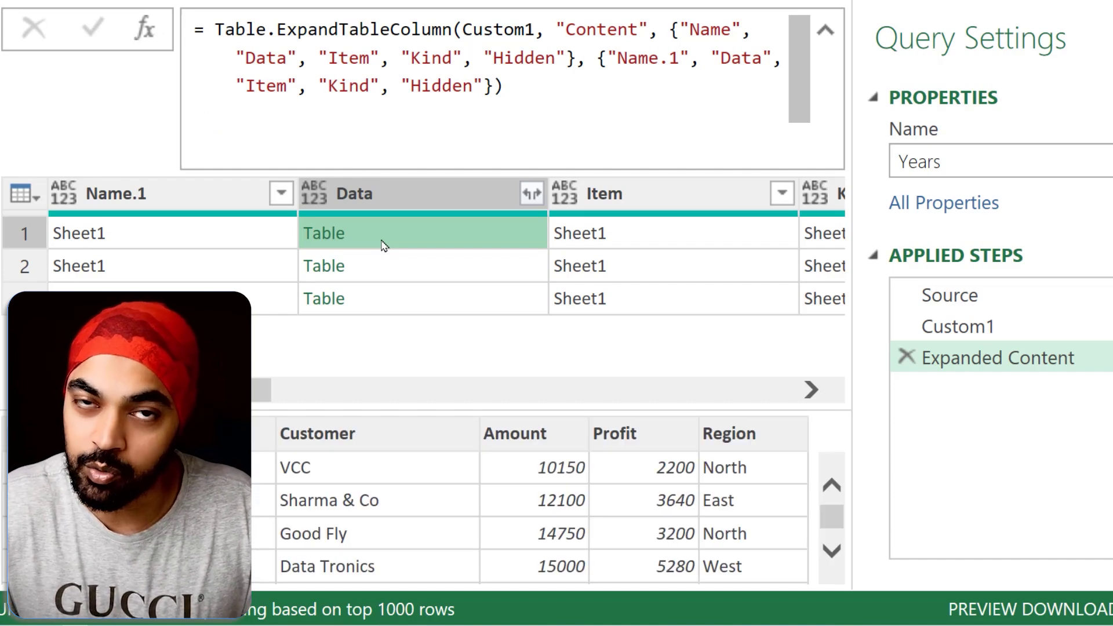
Try a new custom step after Expanded Content with the formula Table.Combine(), and delete that step.
left_click(145, 27)
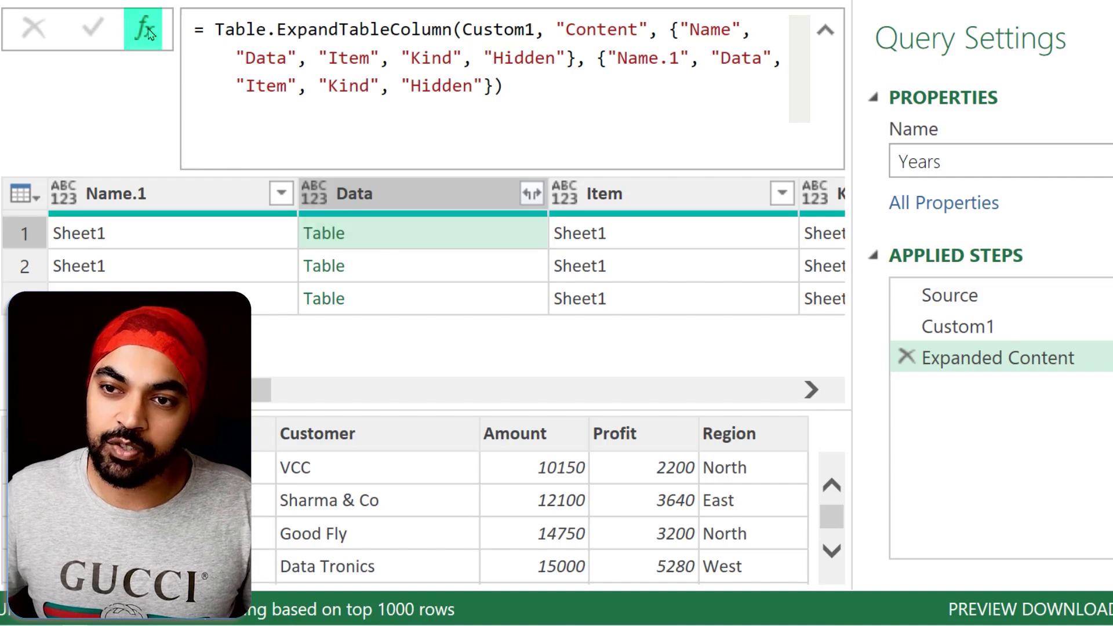
left_click_drag(215, 29, 467, 36)
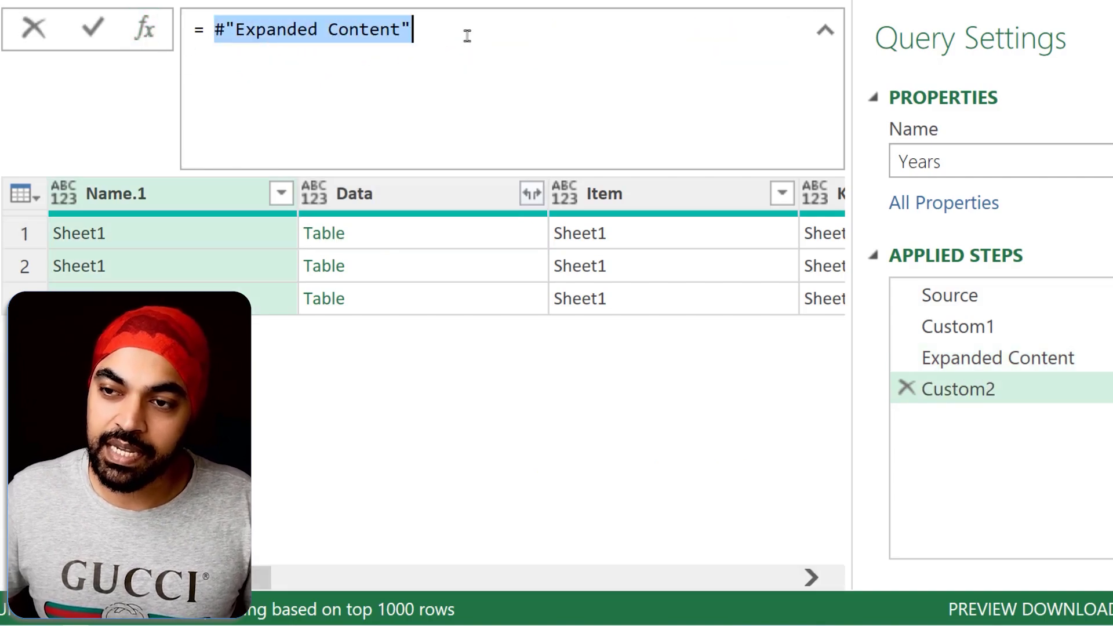
type("Table.Comb")
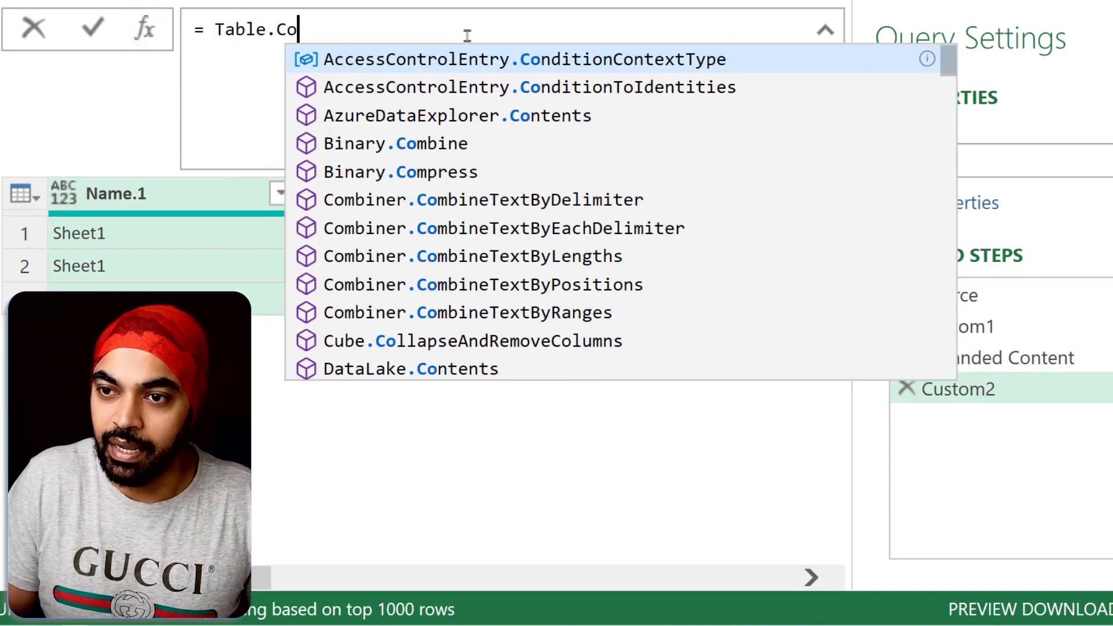
type("ine(")
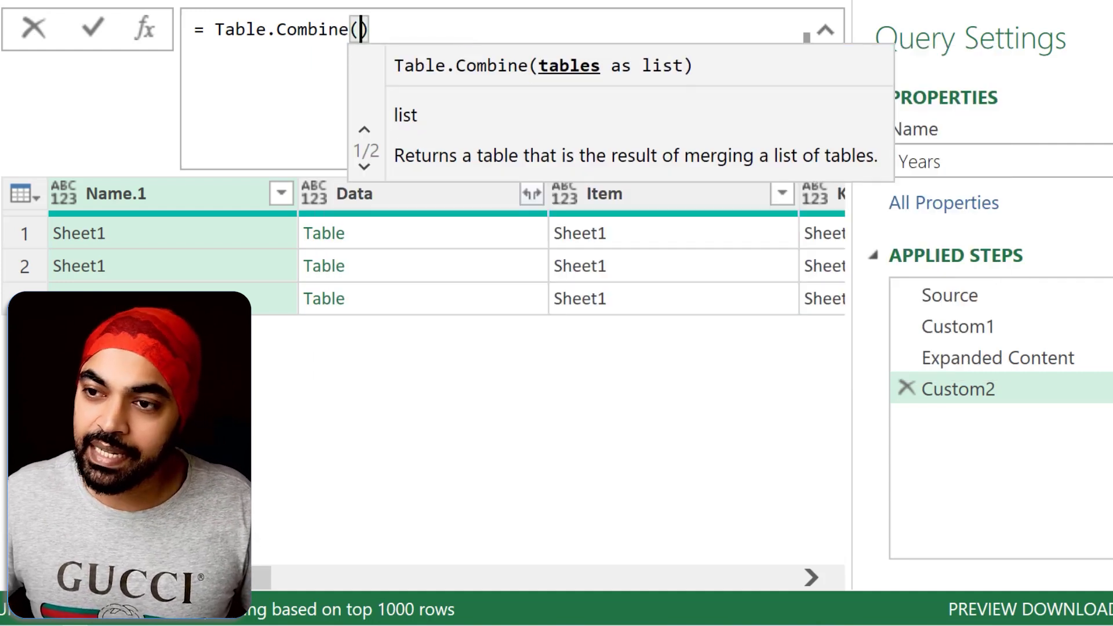
left_click_drag(539, 85, 605, 85)
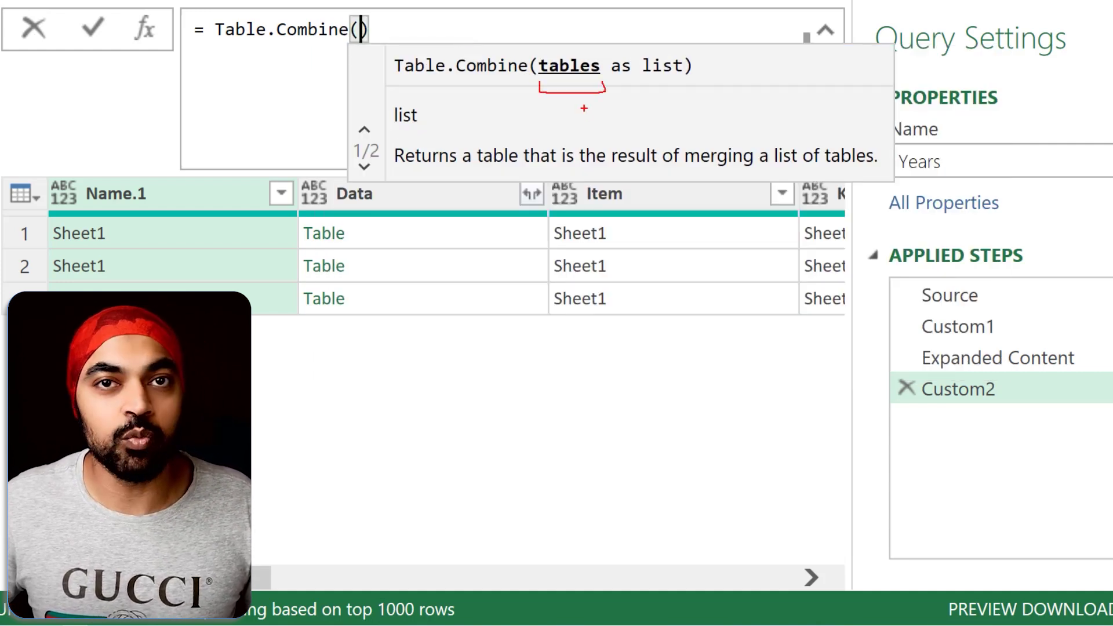
left_click_drag(364, 230, 392, 219)
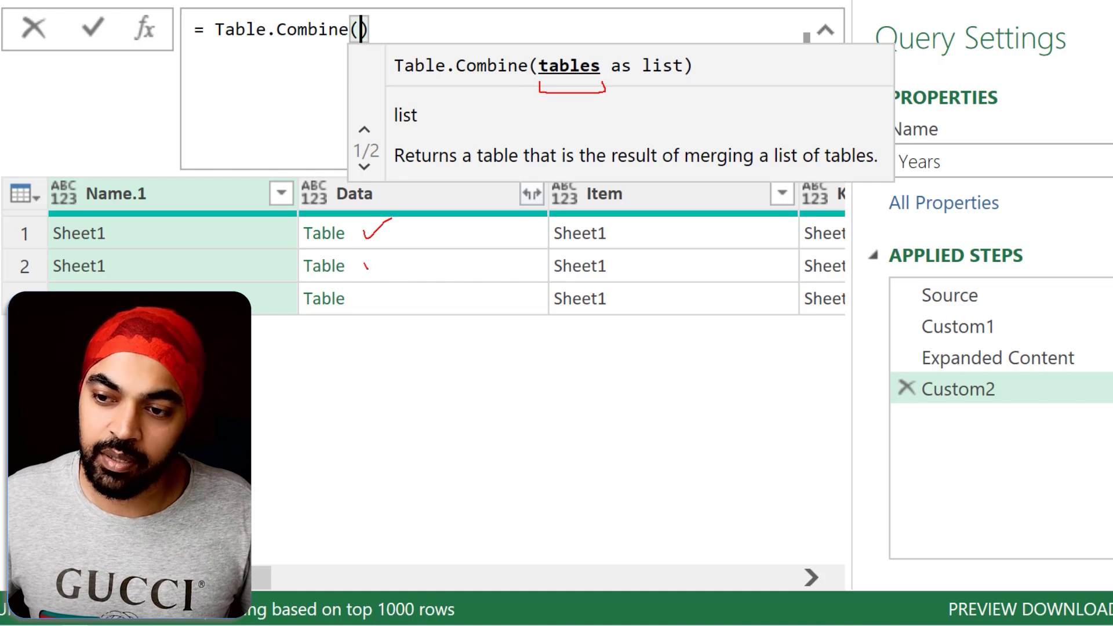
left_click_drag(366, 266, 392, 252)
left_click_drag(372, 288, 393, 283)
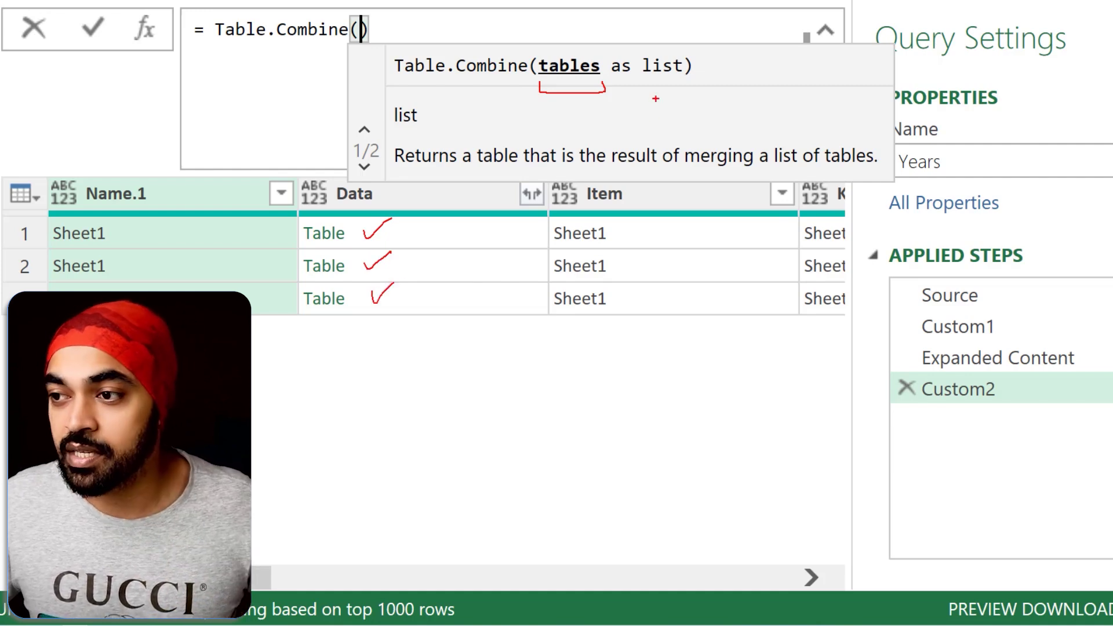
left_click_drag(660, 122, 659, 87)
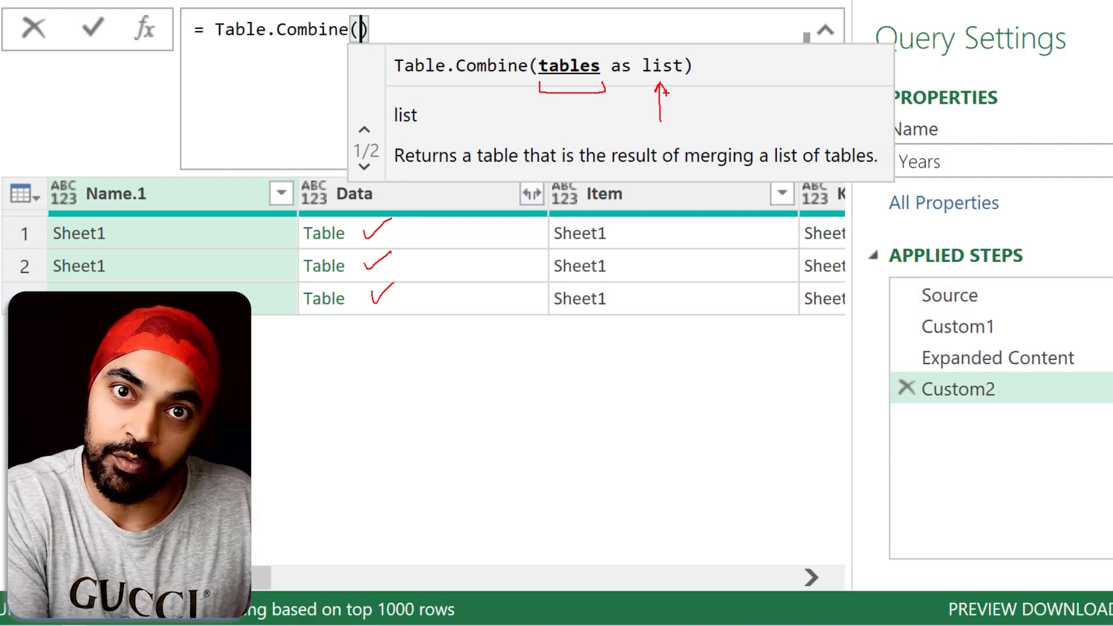
key("Return")
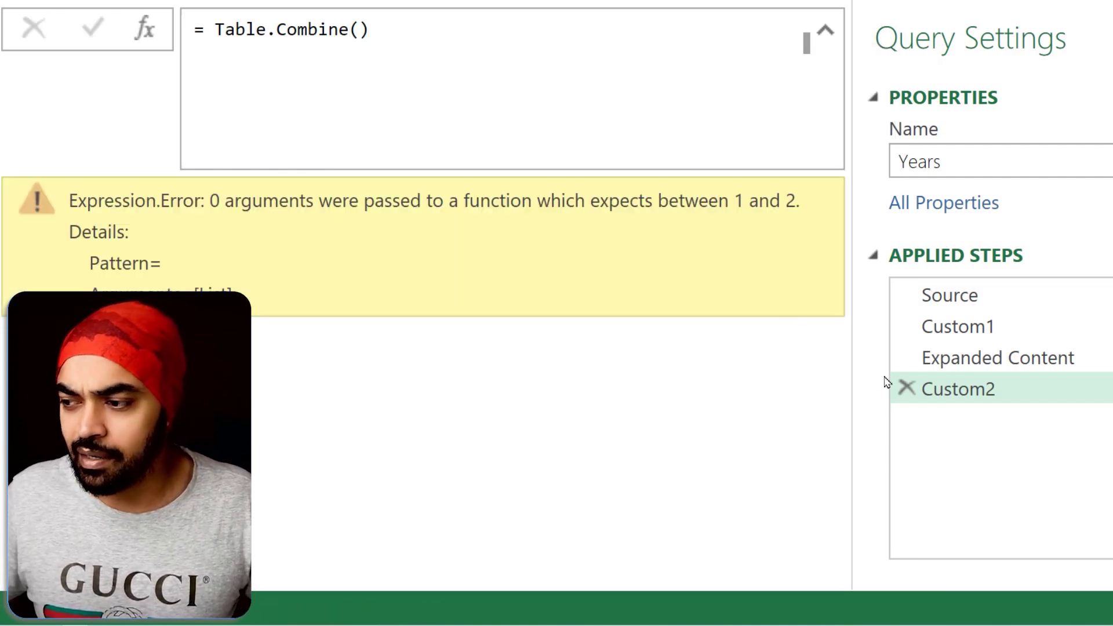
left_click(906, 388)
Drill down into the Data column to get its tables as a list, and preview the second table.
left_click(423, 199)
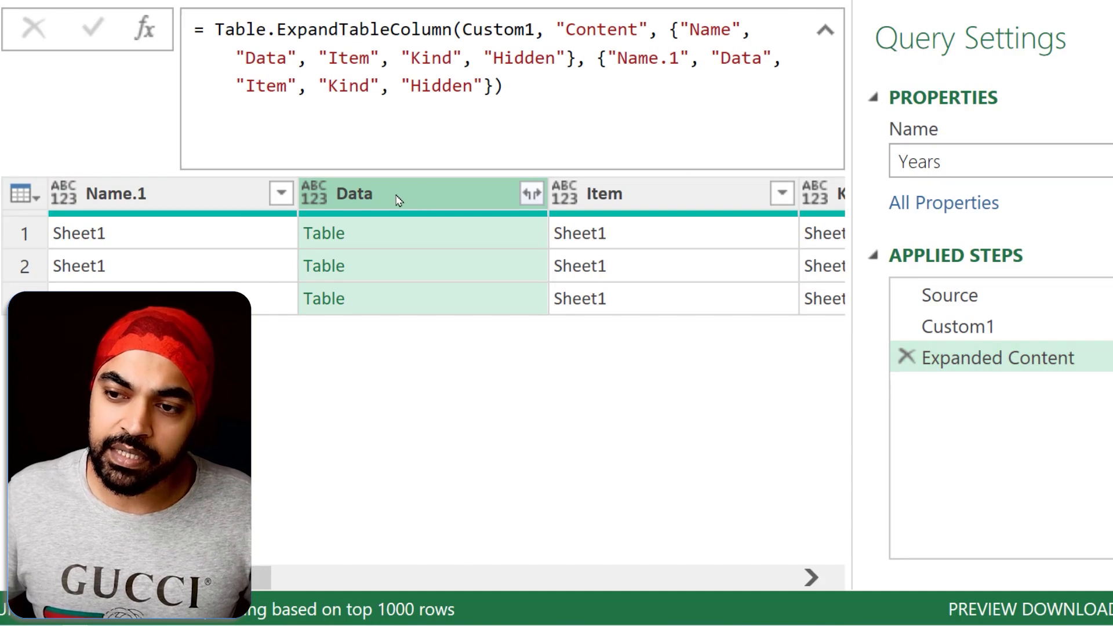
right_click(399, 200)
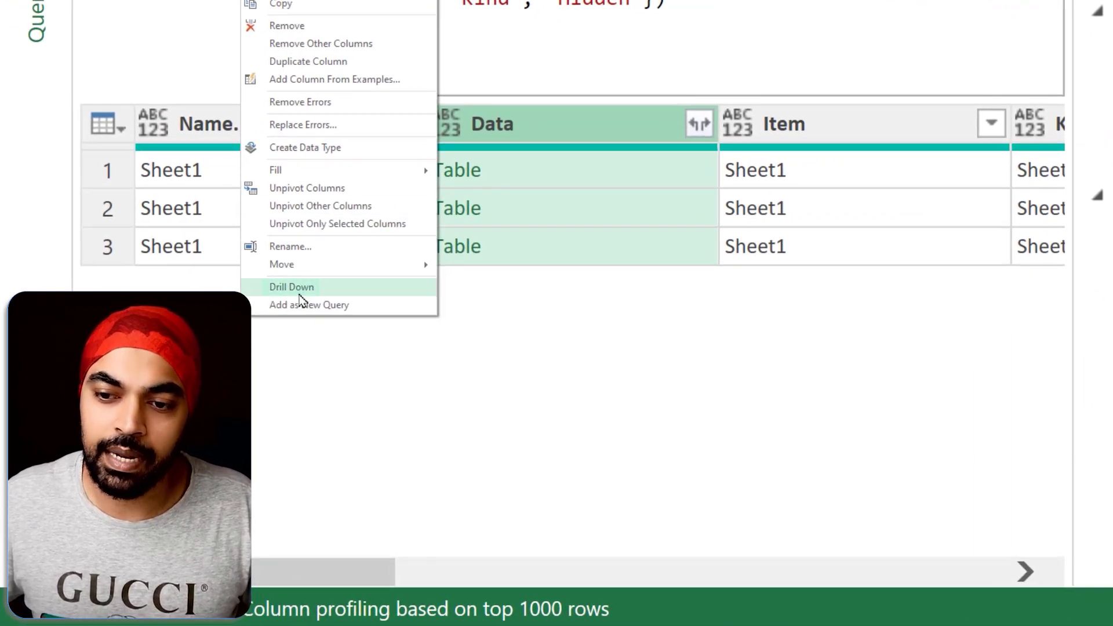
left_click(300, 293)
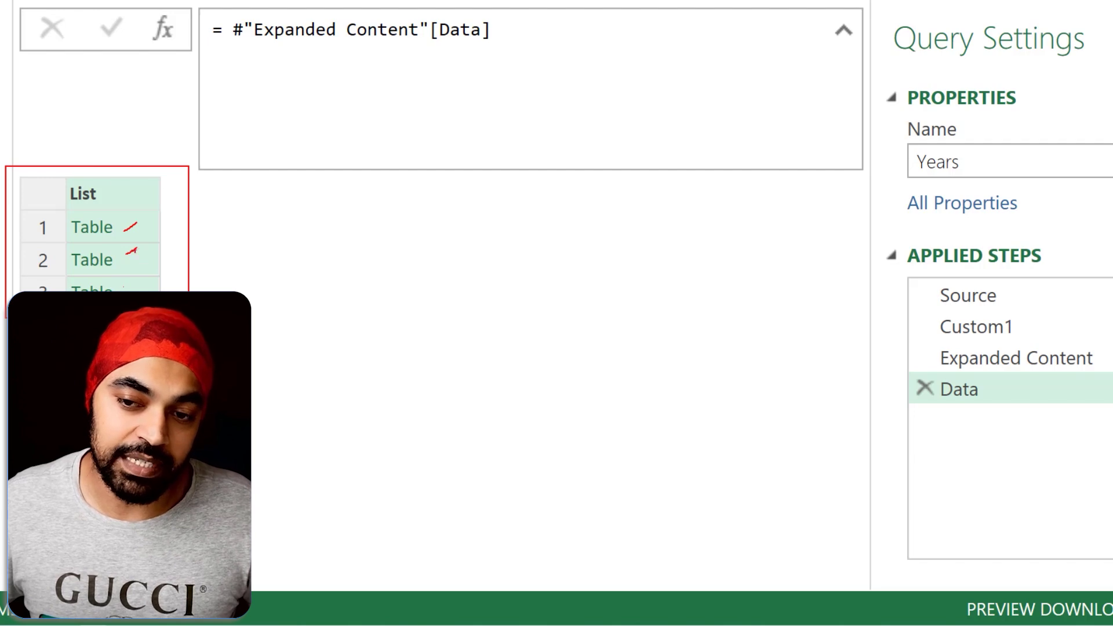
left_click(142, 232)
left_click(142, 261)
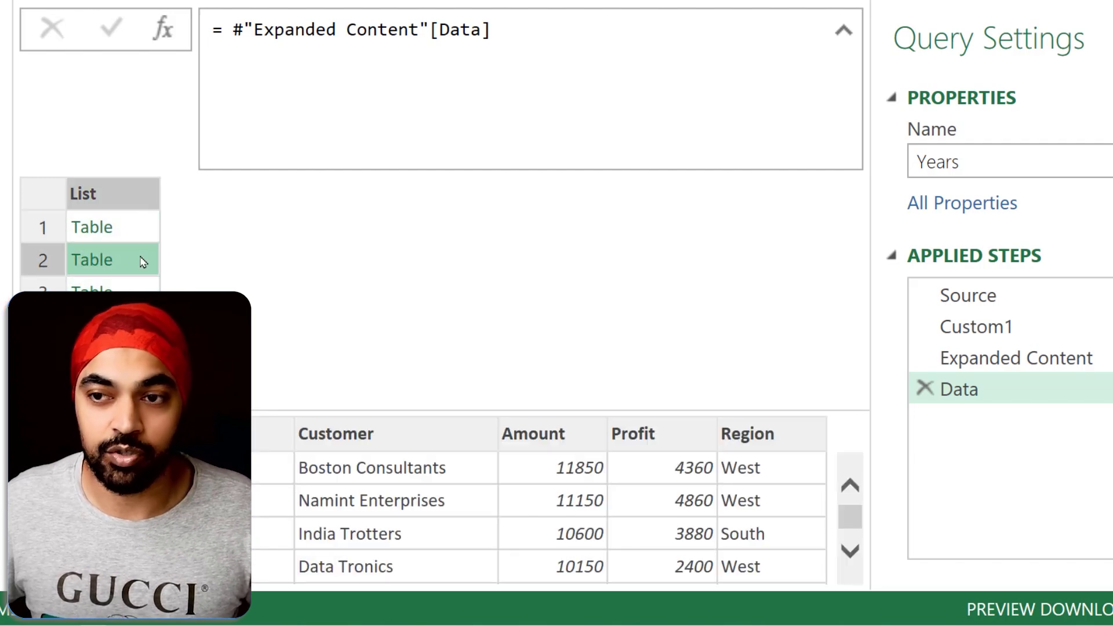
Wrap the Data step's list in Table.Combine so the formula reads = Table.Combine(#"Expanded Content"[Data]).
left_click_drag(225, 29, 585, 27)
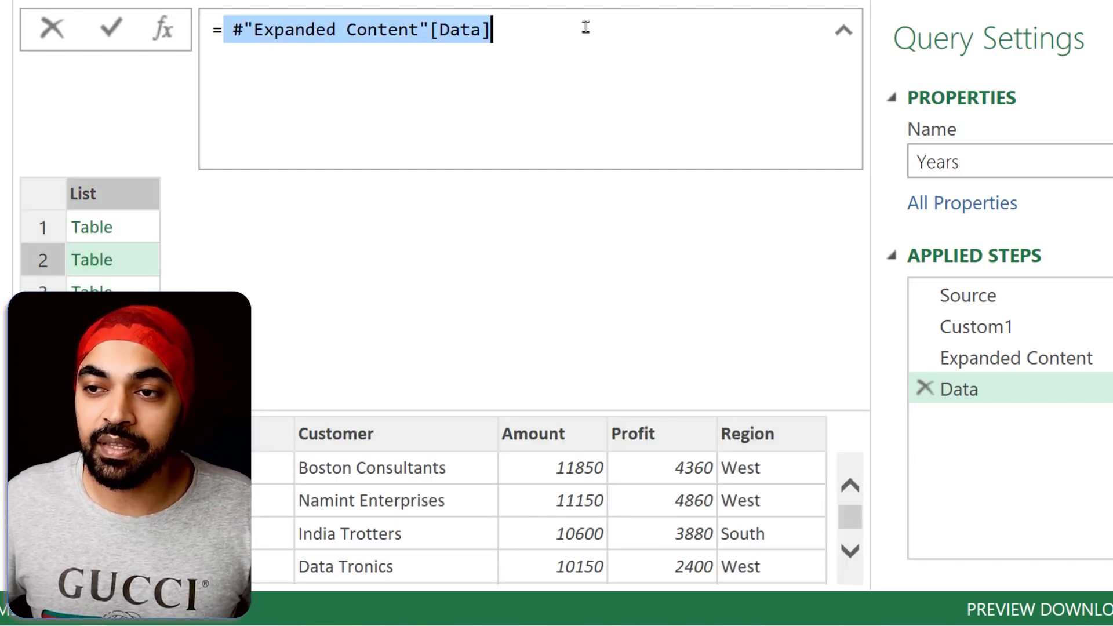
left_click(417, 38)
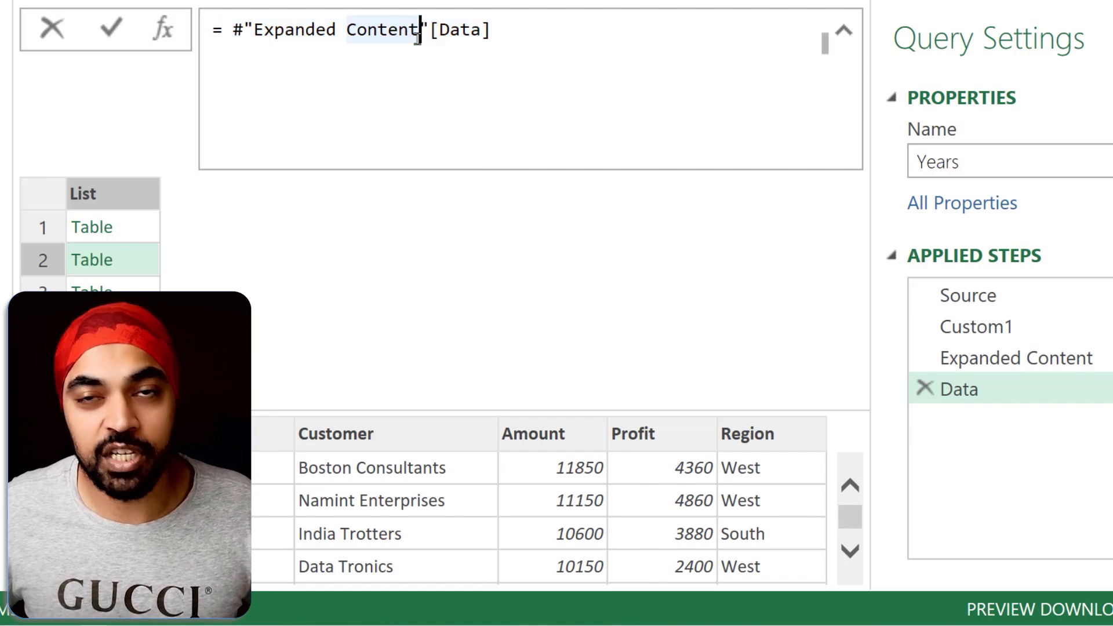
left_click(235, 29)
type("Table")
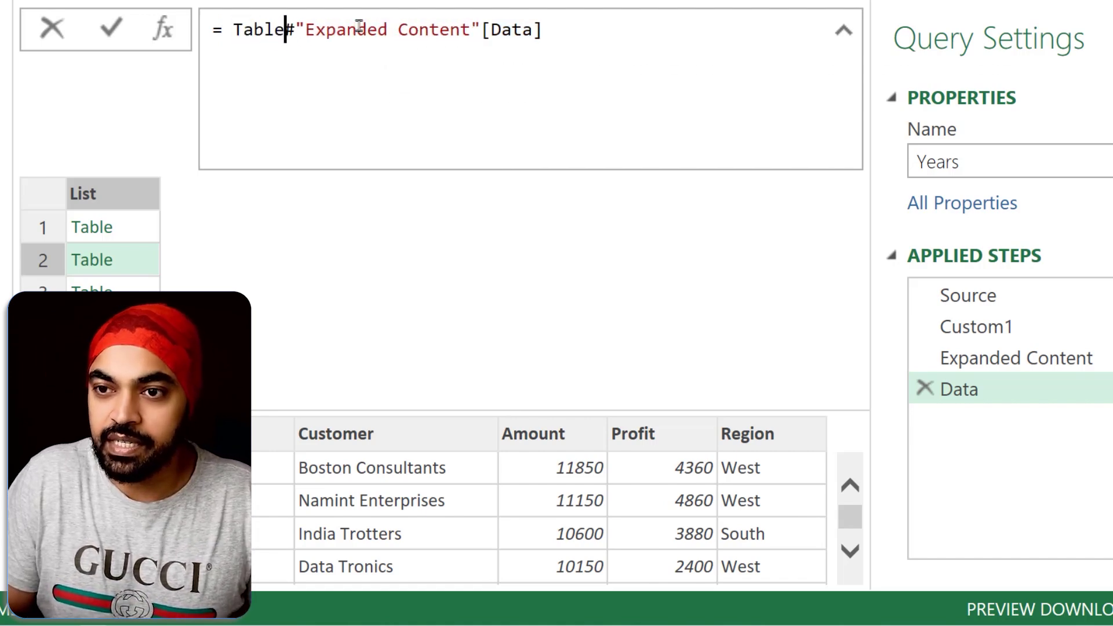
type(".Combine(")
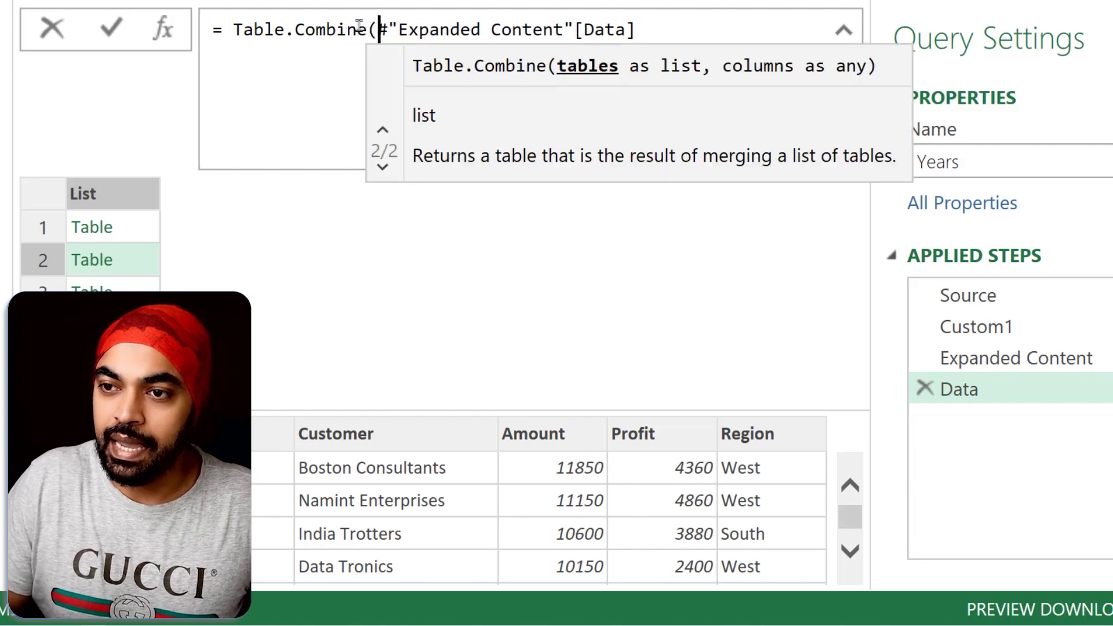
key("Right")
key("Right")
key("Right")
key("Right")
key("Right")
key("Right")
key("Right")
key("Right")
key("Right")
key("Right")
key("Right")
key("Right")
key("Right")
key("Right")
key("Right")
key("Right")
key("Right")
key("Right")
key("Right")
key("Right")
type(")")
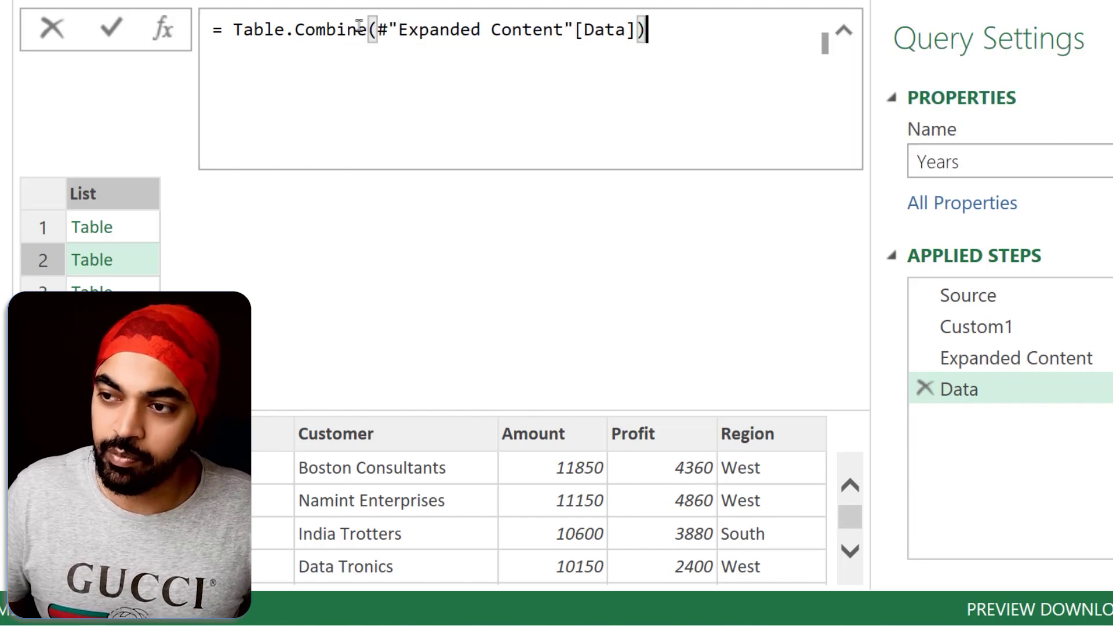
key("Return")
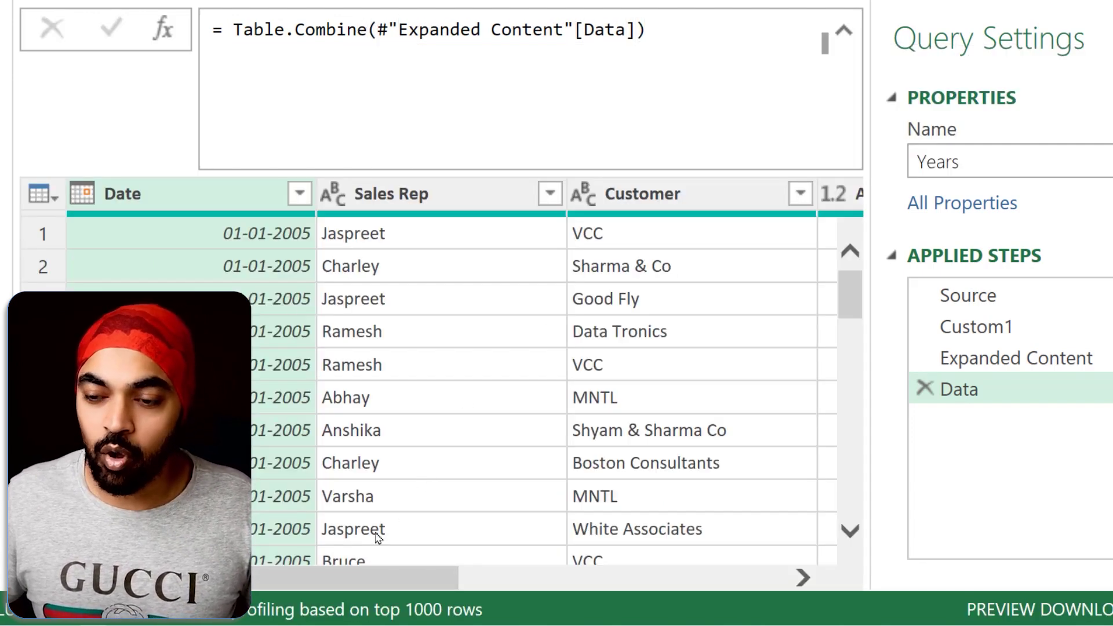
left_click_drag(348, 574, 244, 574)
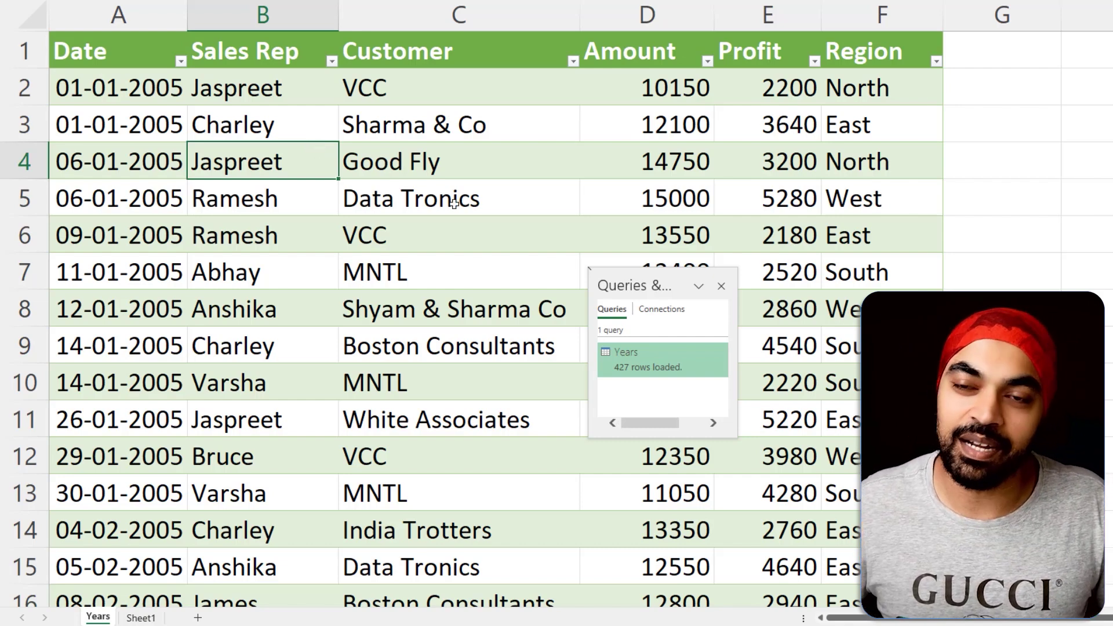
Switch to the Year - 2005 workbook and rename its only sheet with the presenter's first name.
key("alt+Tab")
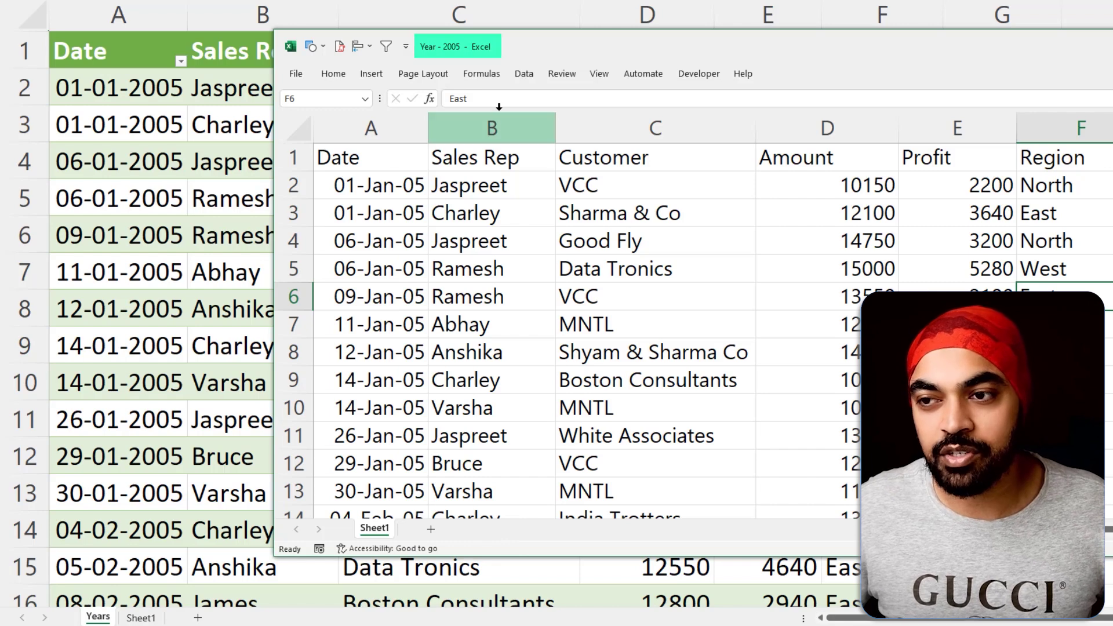
double_click(384, 530)
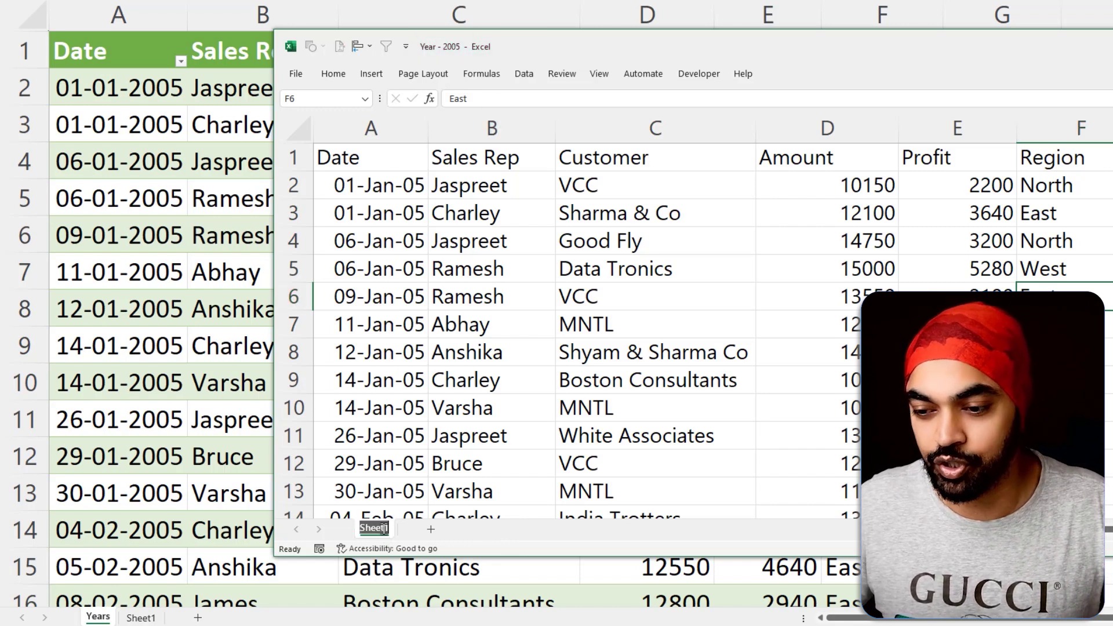
type("Chandeep")
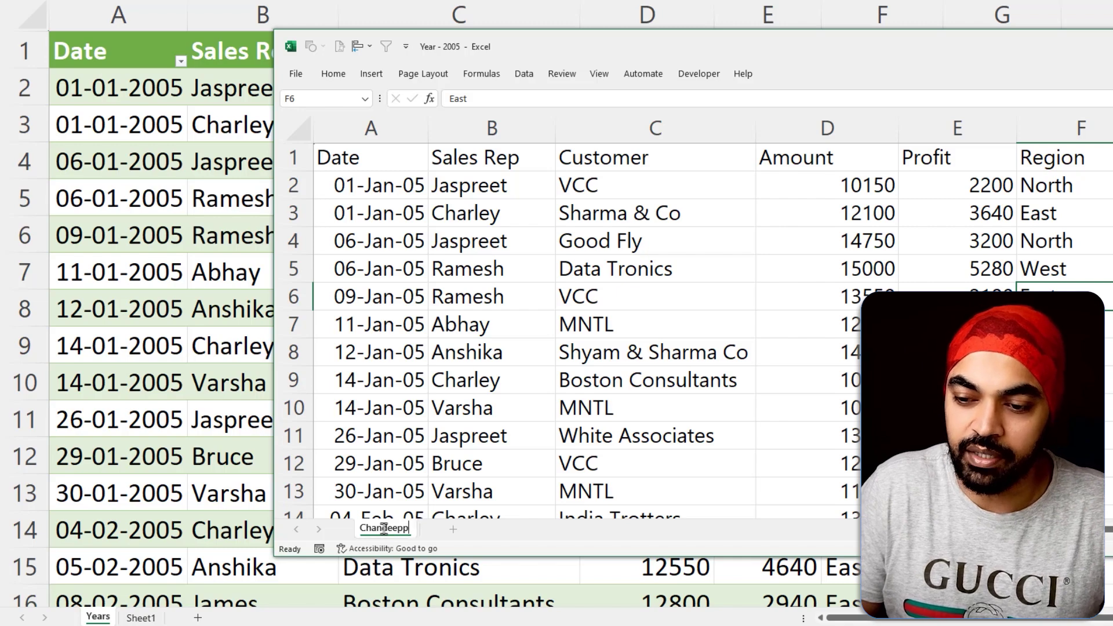
key("Return")
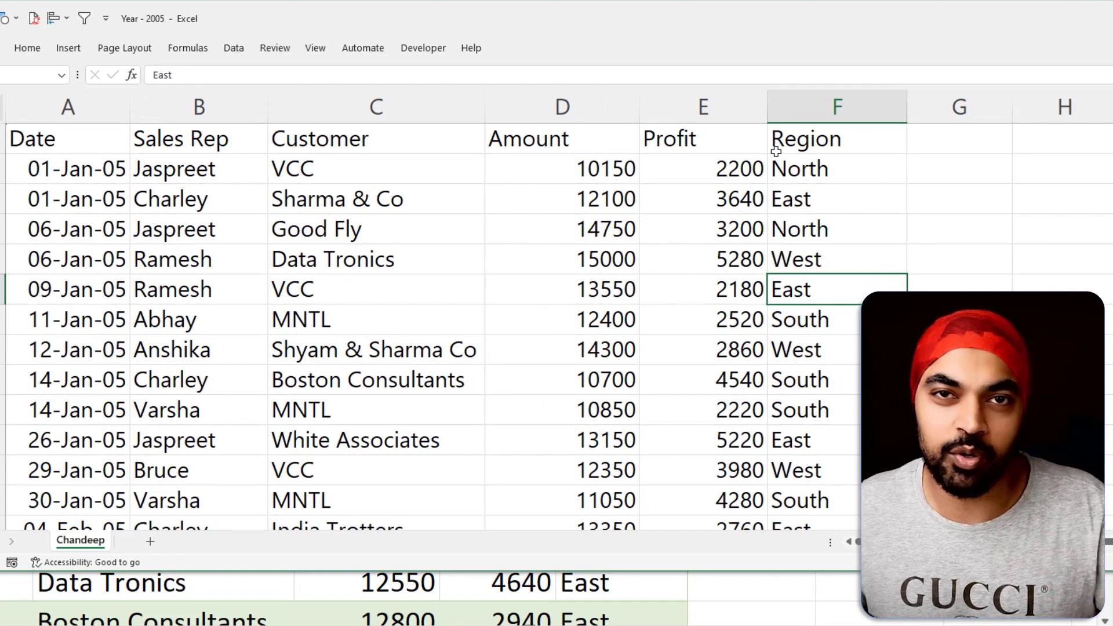
Add a Category header in G1 and fill every data row beneath it with High.
left_click(953, 138)
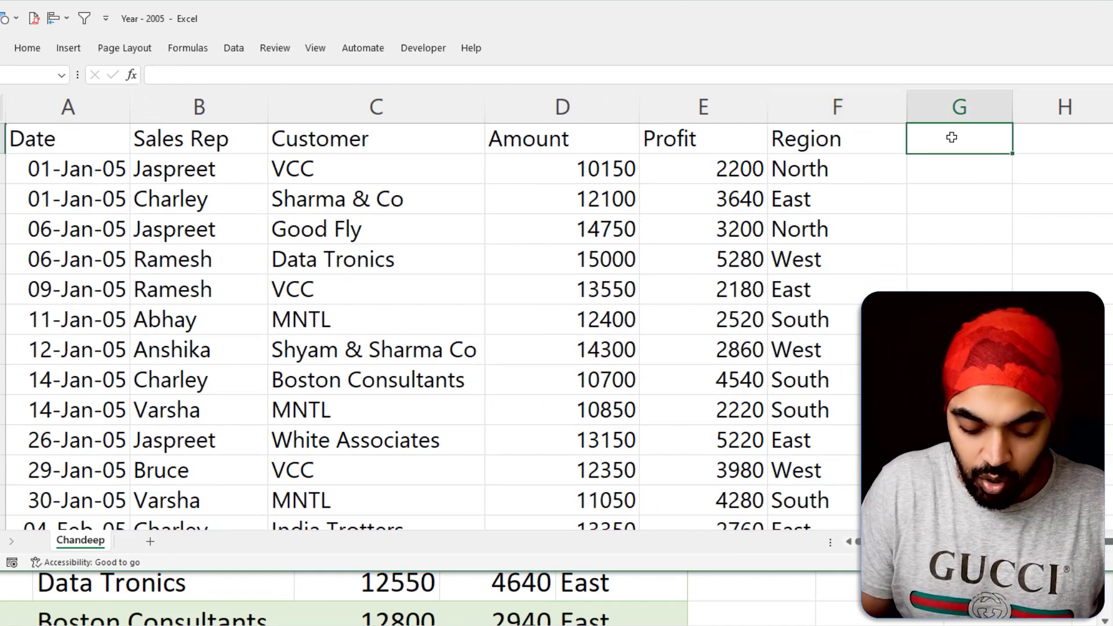
type("Category")
key("Return")
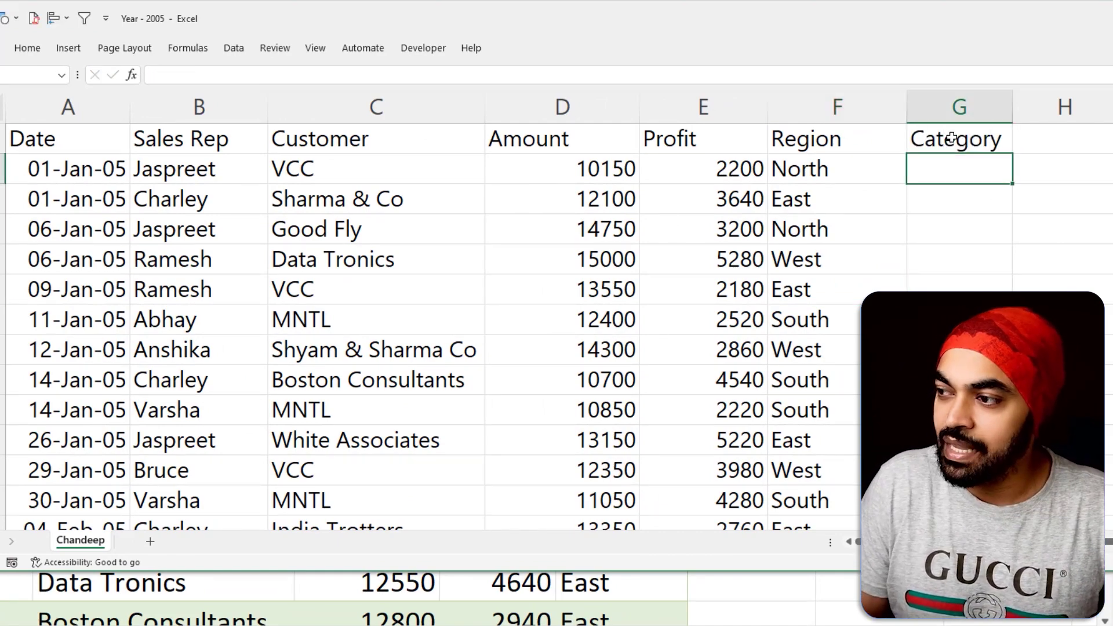
key("Left")
key("ctrl+Down")
key("Right")
key("ctrl+shift+Up")
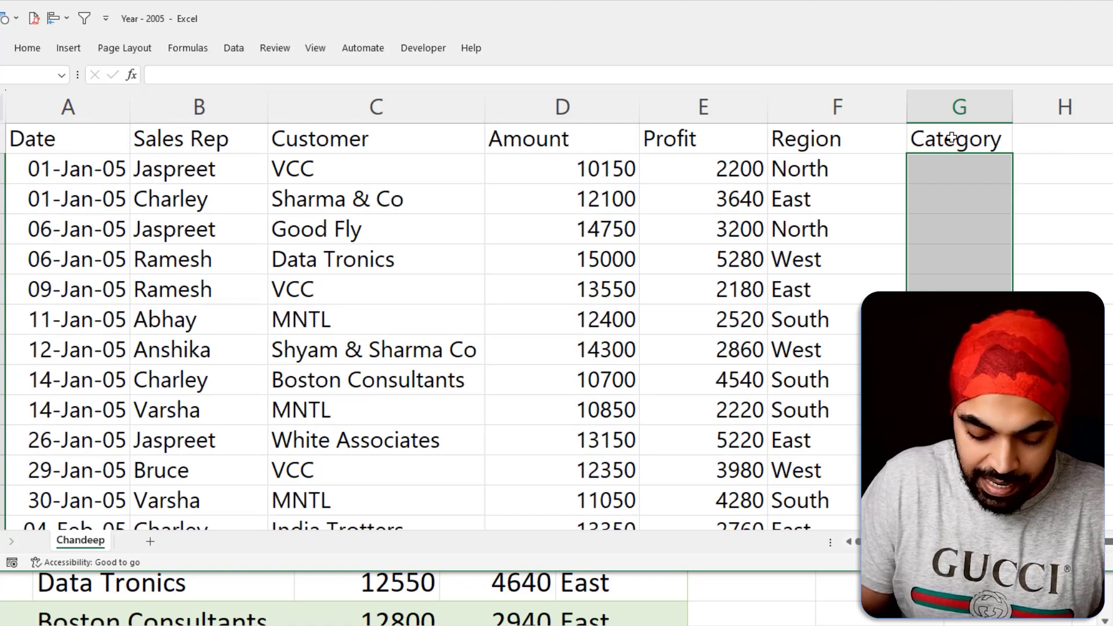
type("High")
key("ctrl+Return")
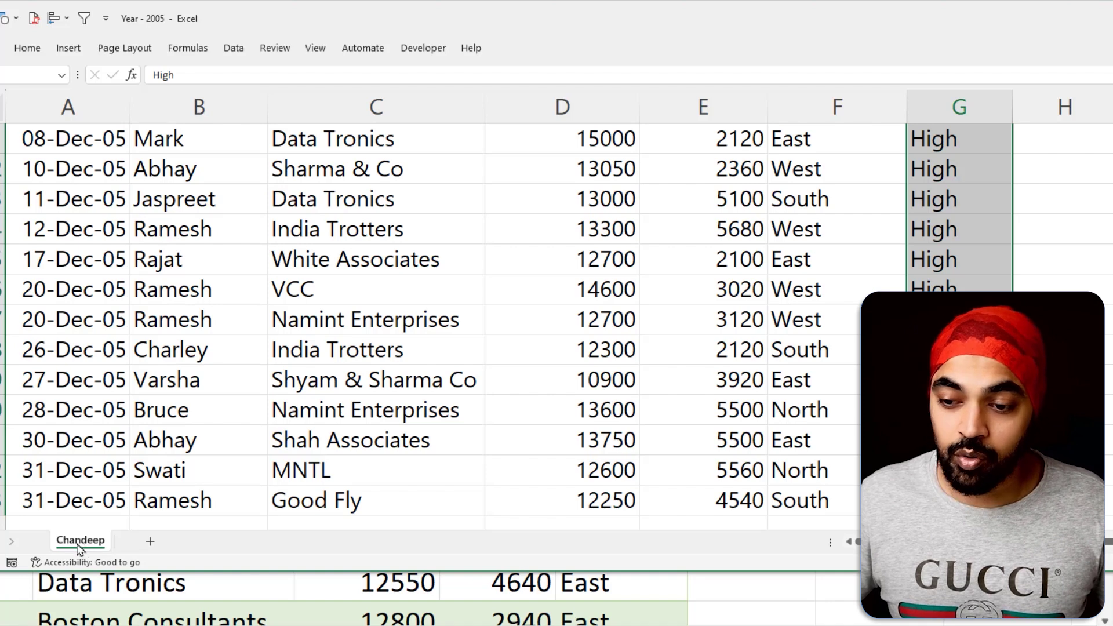
Duplicate the current sheet within the Year - 2005 workbook and rename the copy Sheet1.
left_click_drag(80, 548, 158, 548)
double_click(157, 545)
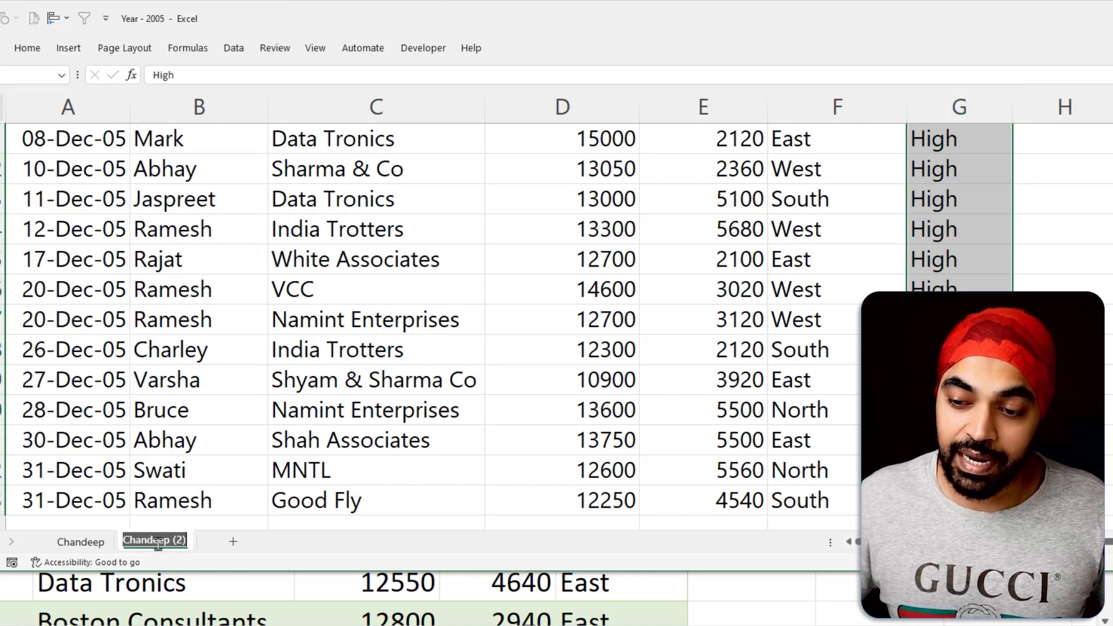
type("Sheet1")
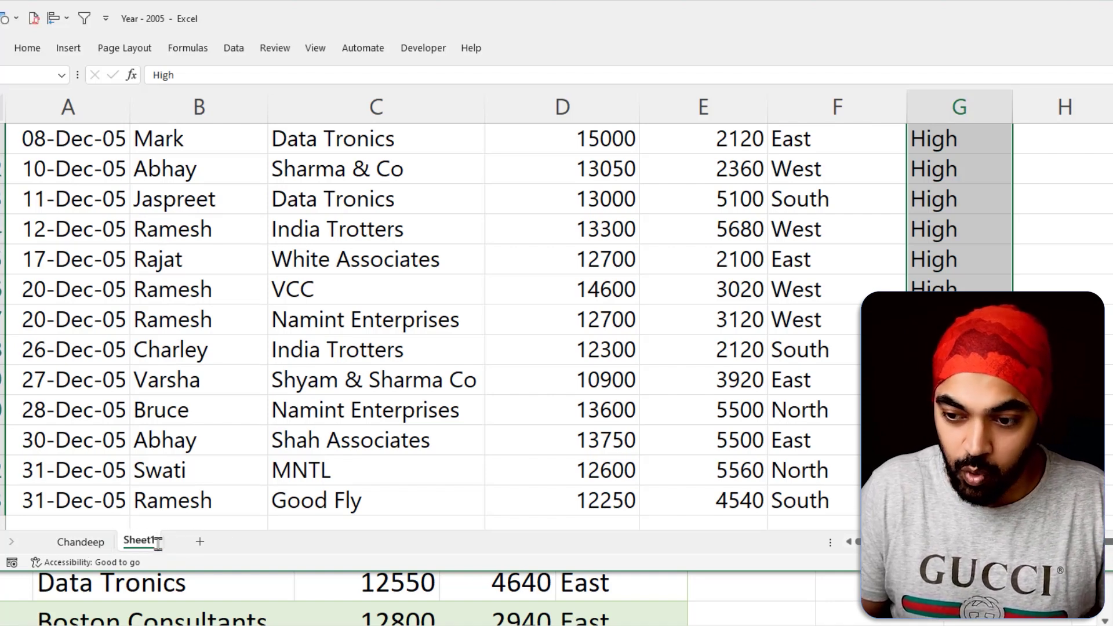
Insert a blank helper column between Date and Sales Rep on Sheet1.
left_click(250, 418)
key("Left")
key("ctrl+Up")
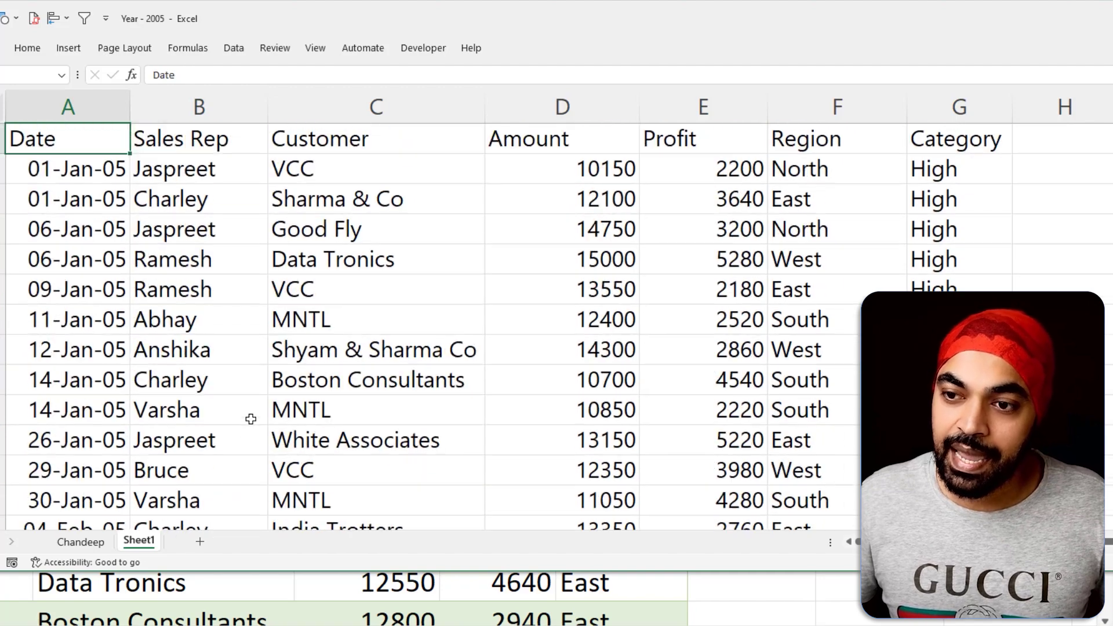
key("Right")
key("ctrl+space")
key("ctrl+shift+equal")
key("Down")
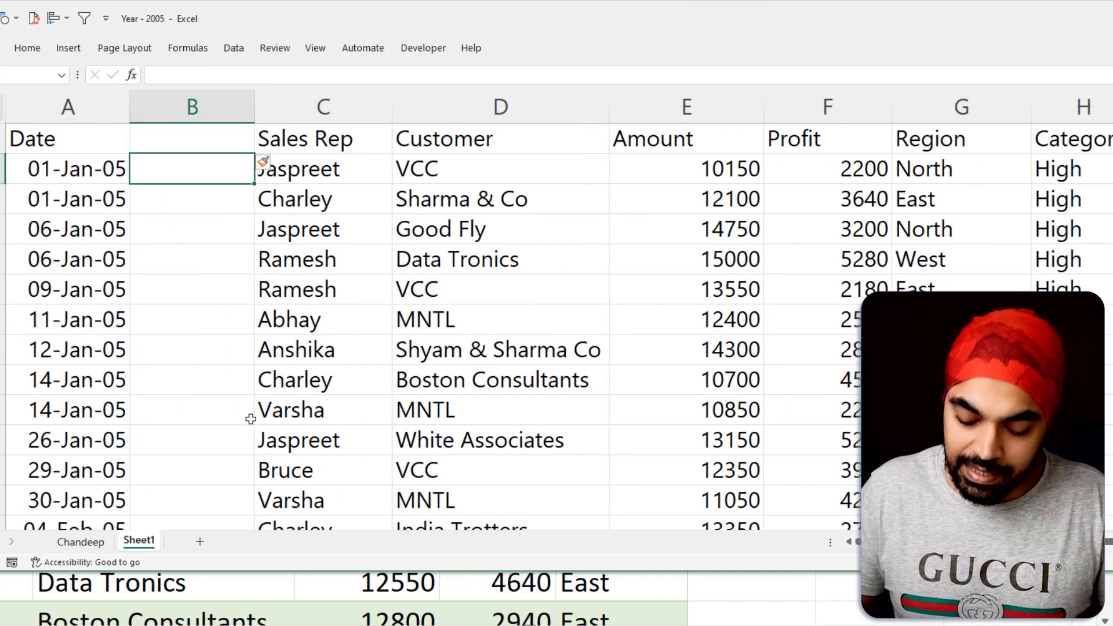
Enter =A2-365 in B2 and fill the formula down to the last data row.
type("=")
key("Left")
type("-365")
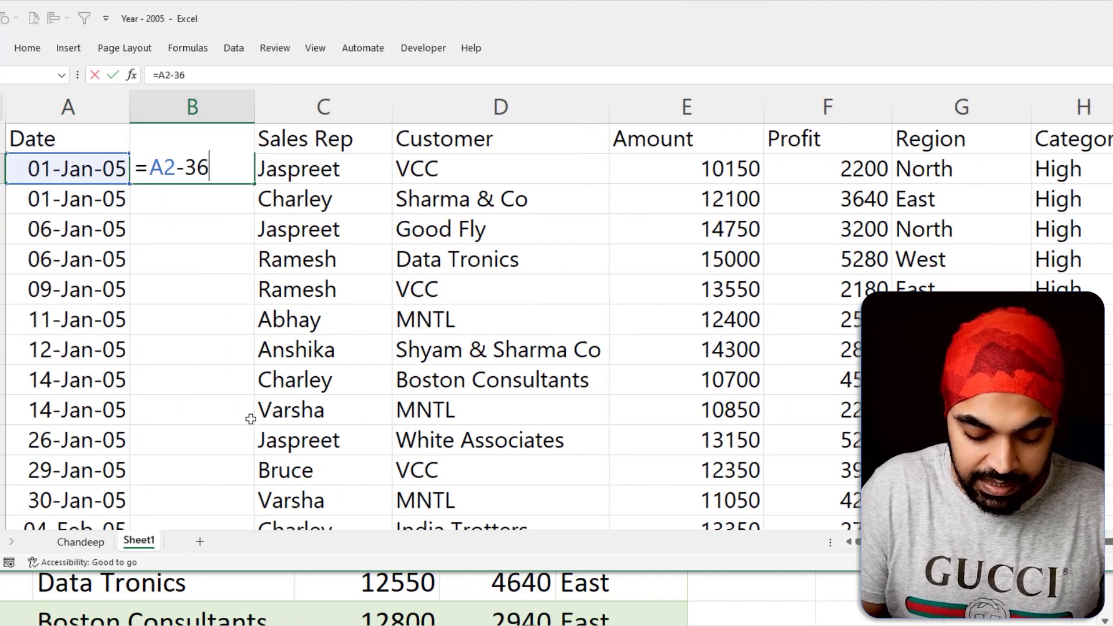
key("Return")
key("Left")
key("ctrl+Down")
key("Right")
key("ctrl+shift+Up")
key("ctrl+d")
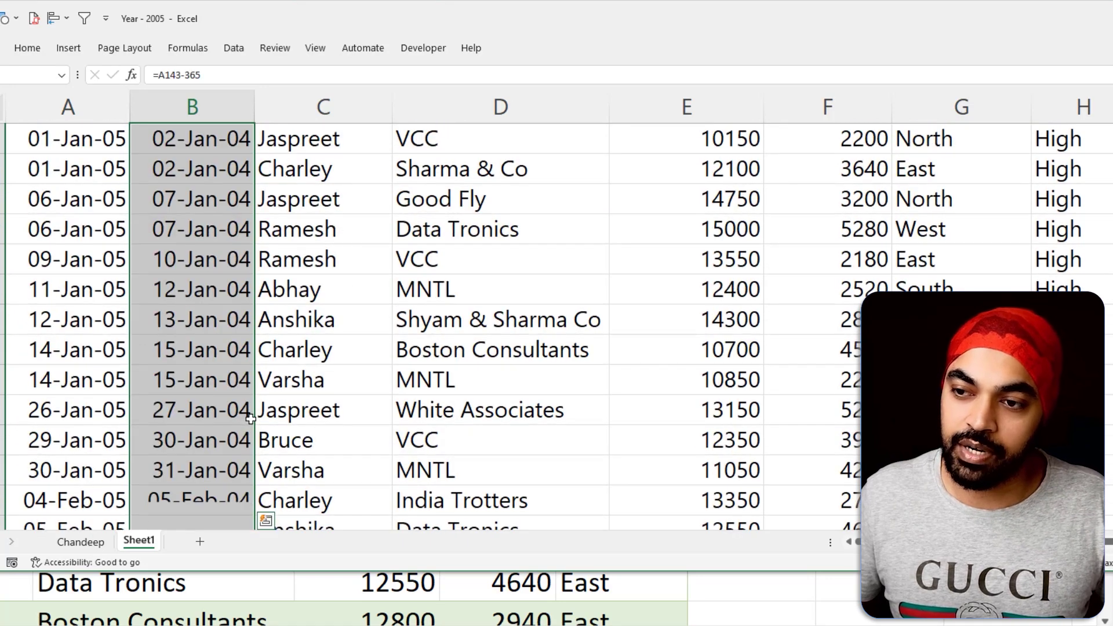
Paste the helper column's results as values over the Date column's dates, and delete the helper column.
key("ctrl+c")
key("Left")
scroll(250, 419, "up", 1)
key("ctrl+alt+v")
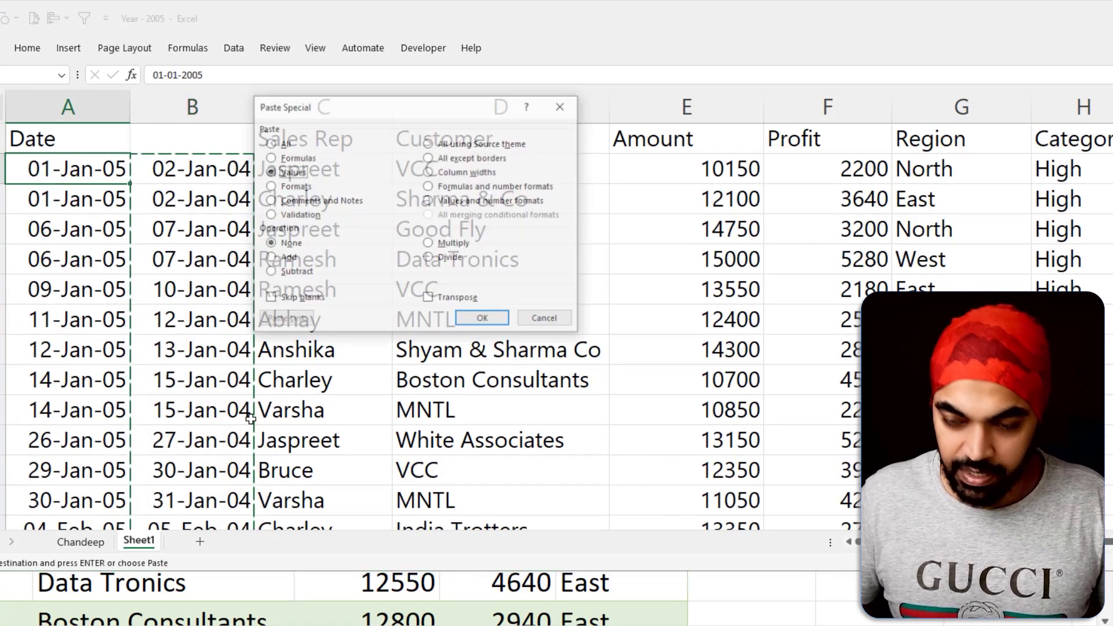
key("v")
key("Return")
key("Right")
key("ctrl+space")
key("ctrl+minus")
Delete the Category column from Sheet1.
key("Right")
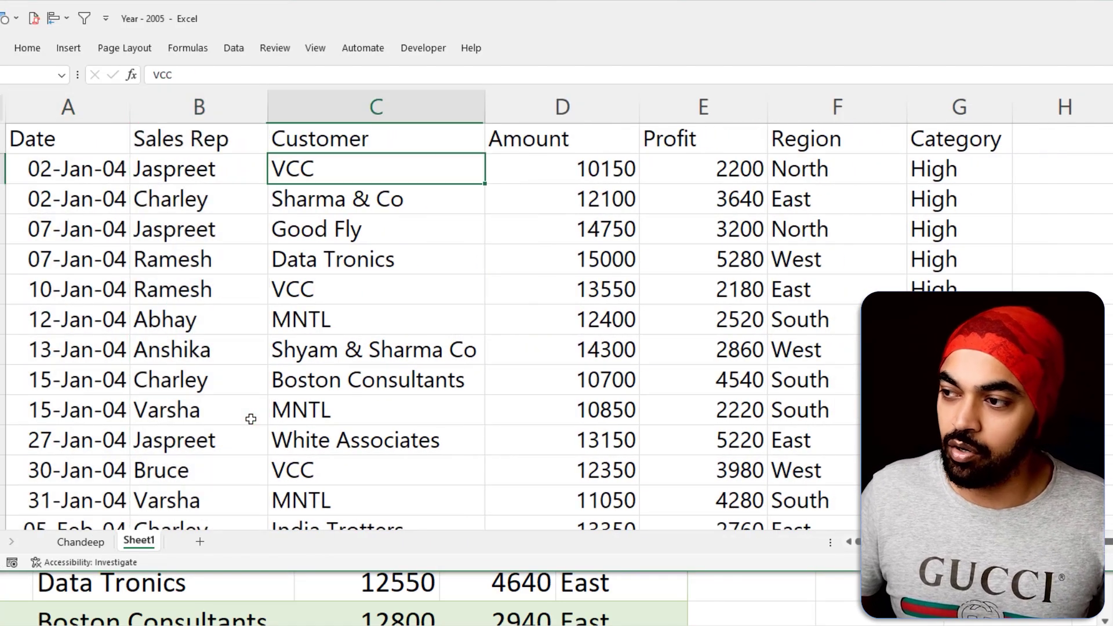
key("Right")
key("Right")
key("Right")
key("Right")
key("ctrl+space")
key("ctrl+minus")
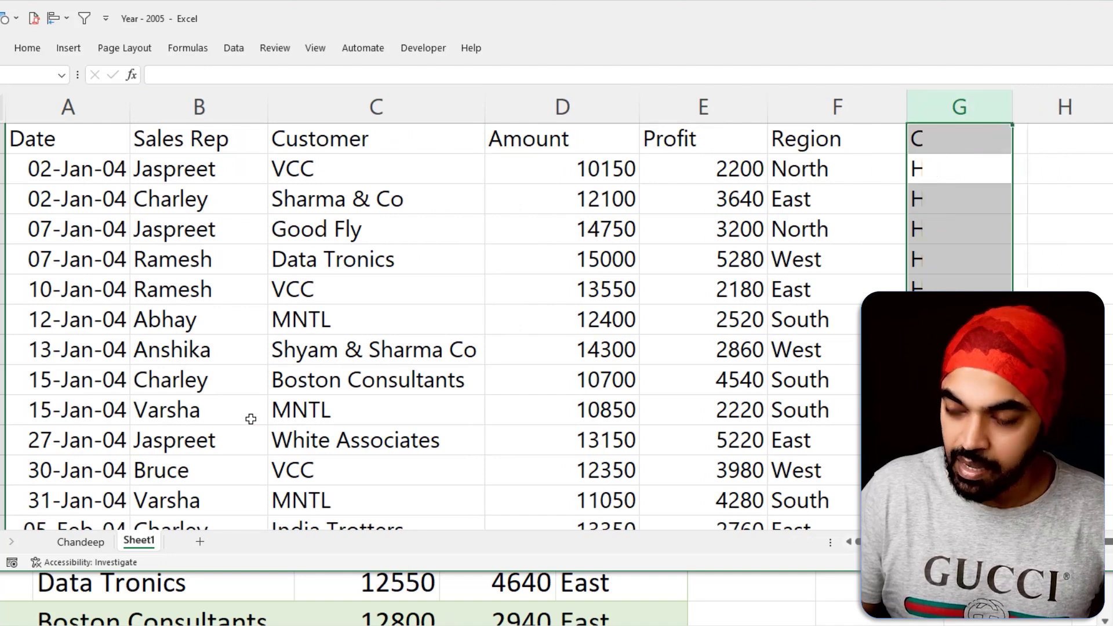
key("Left")
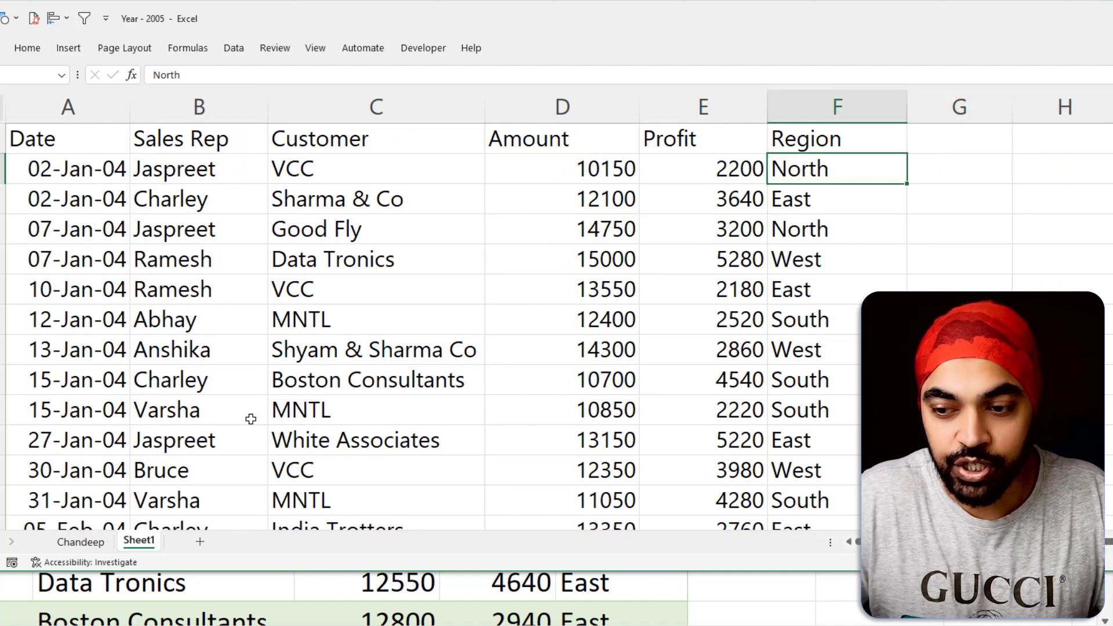
left_click(99, 541)
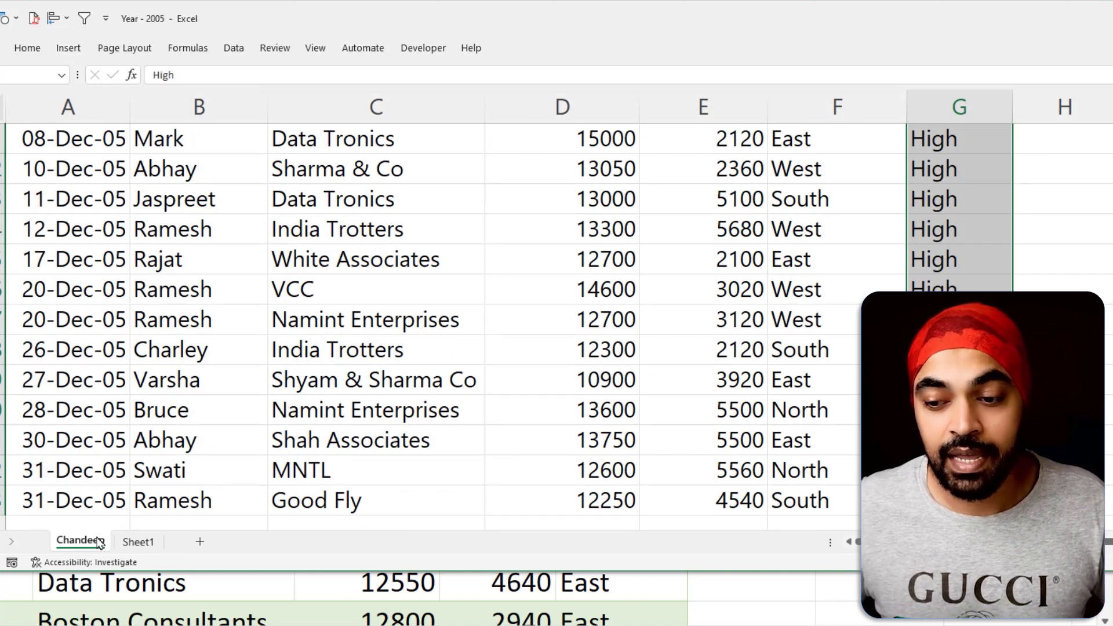
mouse_move(85, 23)
left_mouse_down()
mouse_move(221, 14)
mouse_move(178, 3)
left_mouse_up()
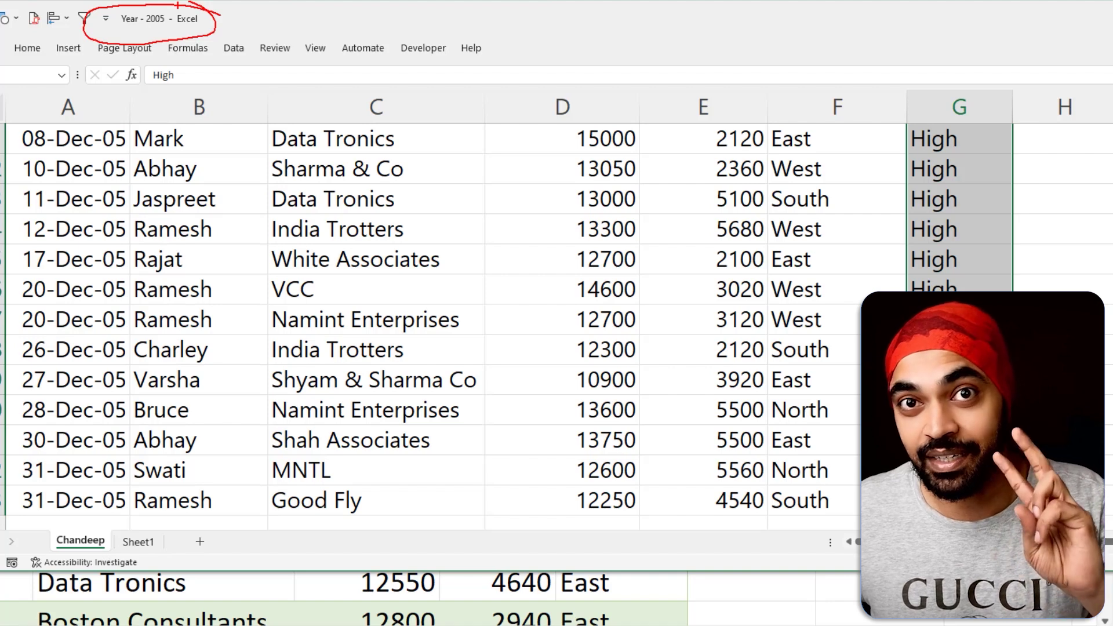
mouse_move(90, 539)
left_mouse_down()
mouse_move(103, 520)
mouse_move(145, 520)
left_mouse_up()
left_click_drag(72, 533, 77, 529)
left_click_drag(85, 515, 138, 524)
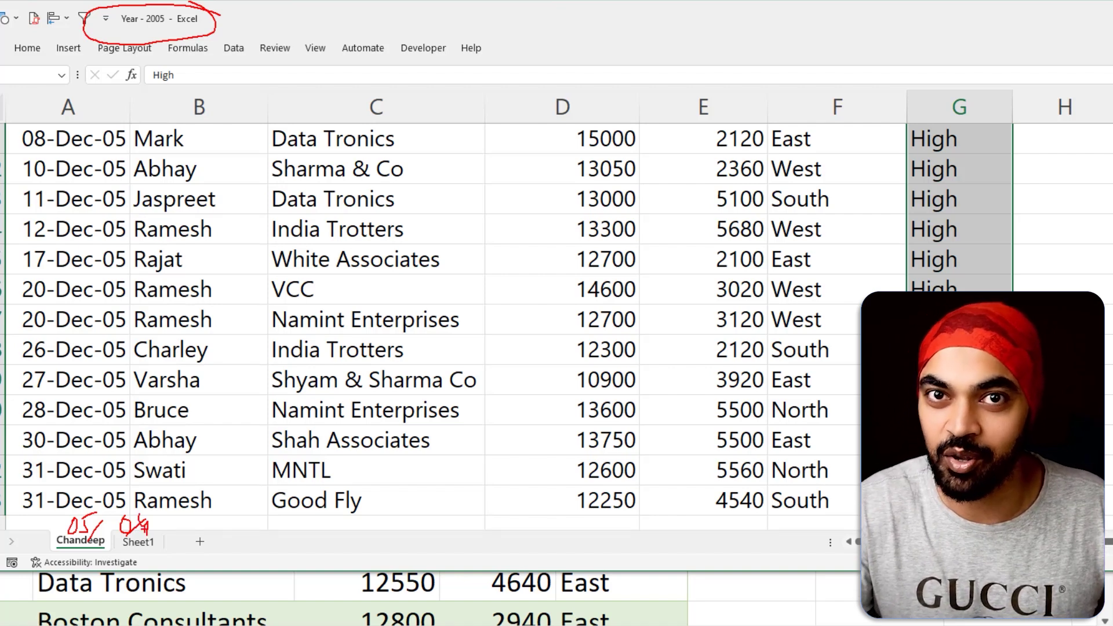
key("Escape")
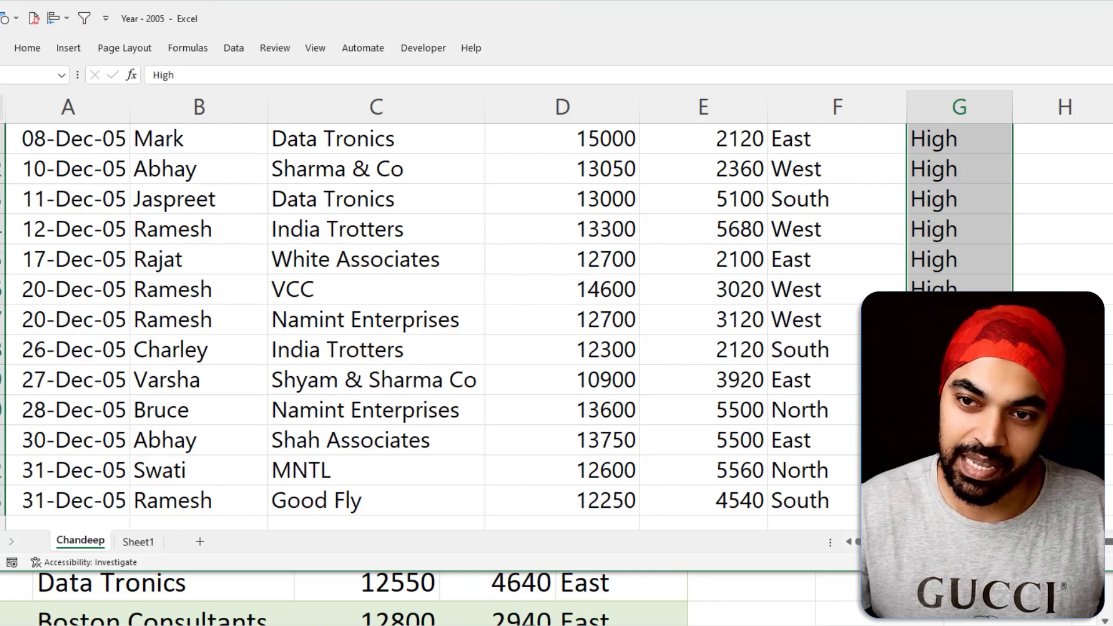
Return to the workbook with the combined Years table and refresh the table.
left_click(410, 15)
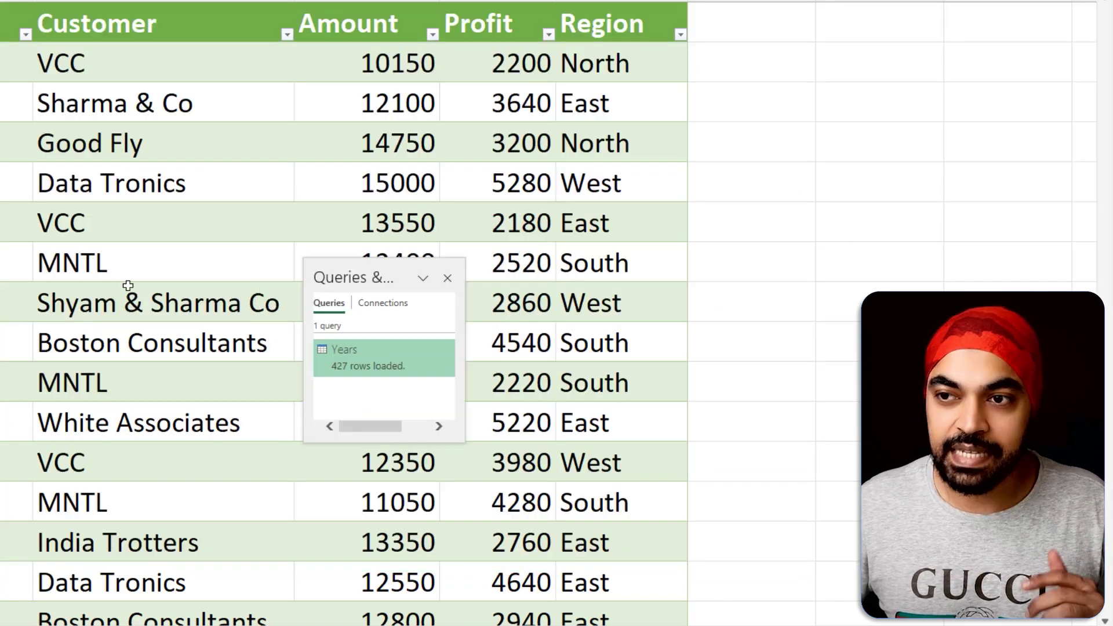
left_click(68, 268)
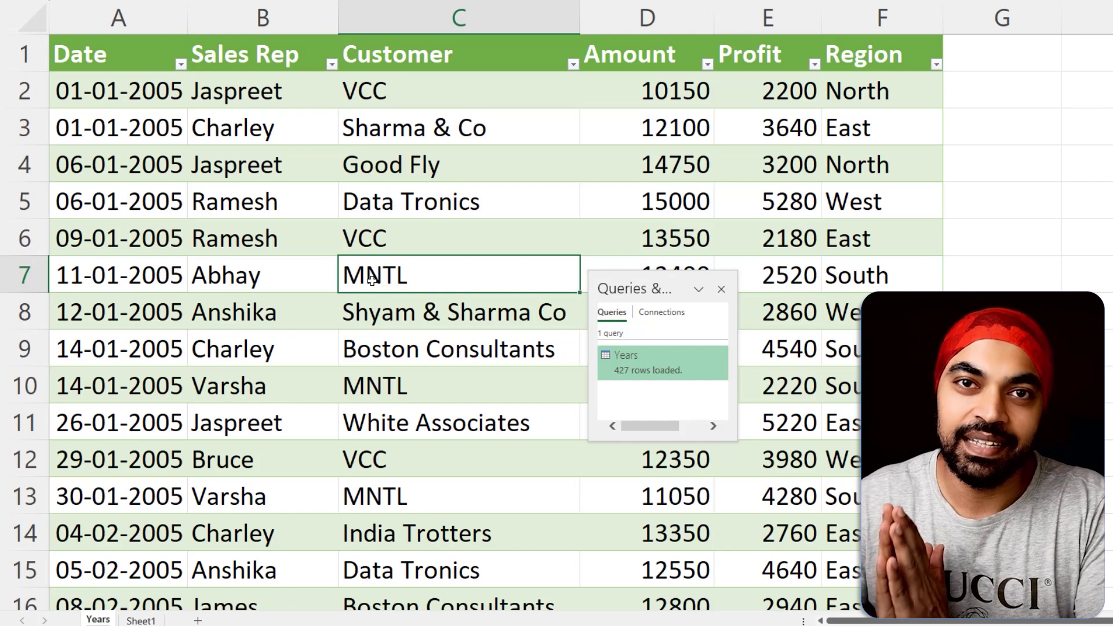
right_click(371, 280)
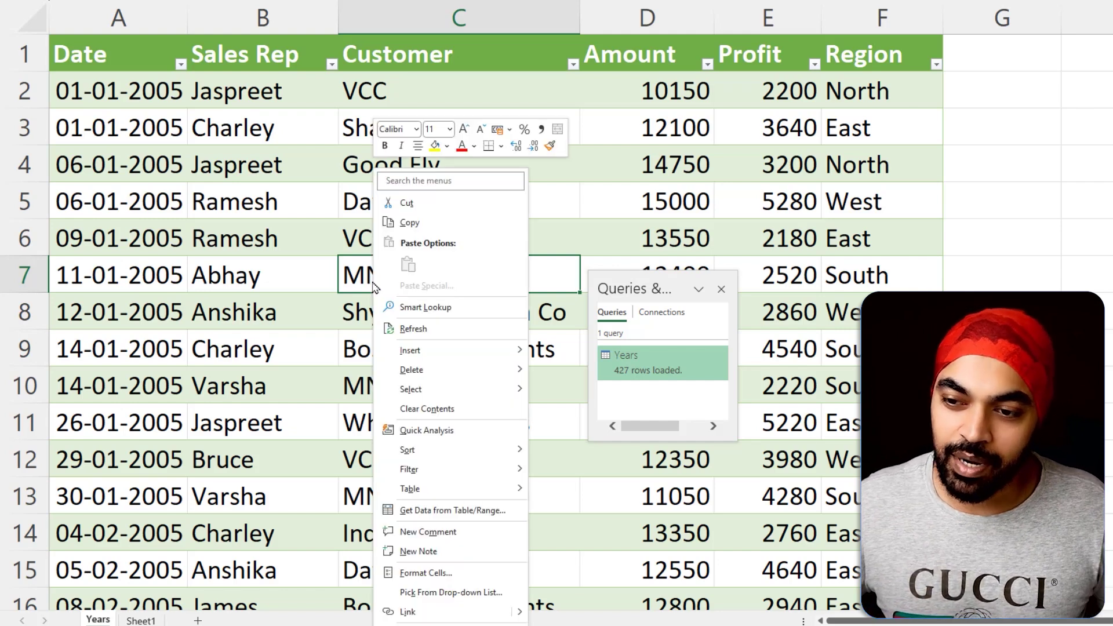
left_click(400, 333)
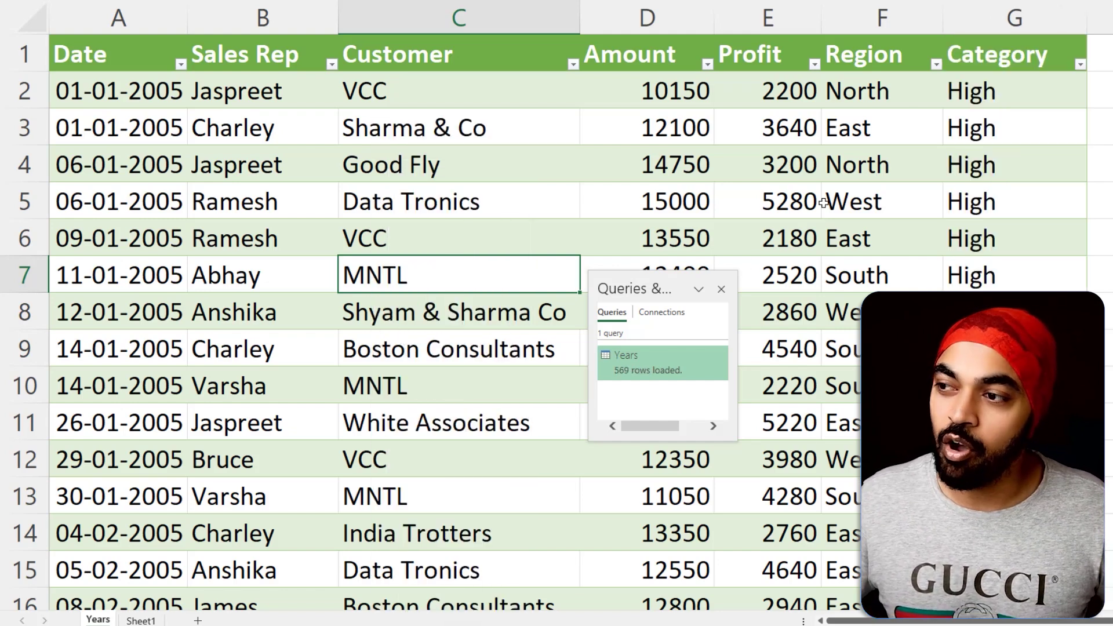
Check the Category column in the combined table and the years listed in the Date column's filter.
left_click_drag(1016, 56, 1012, 348)
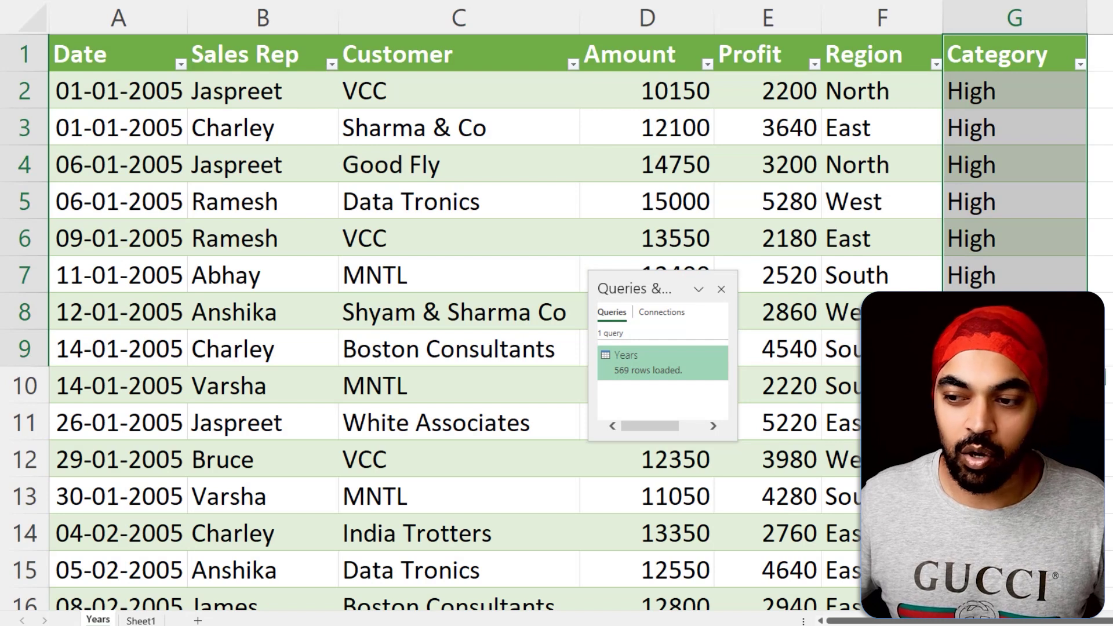
left_click(181, 64)
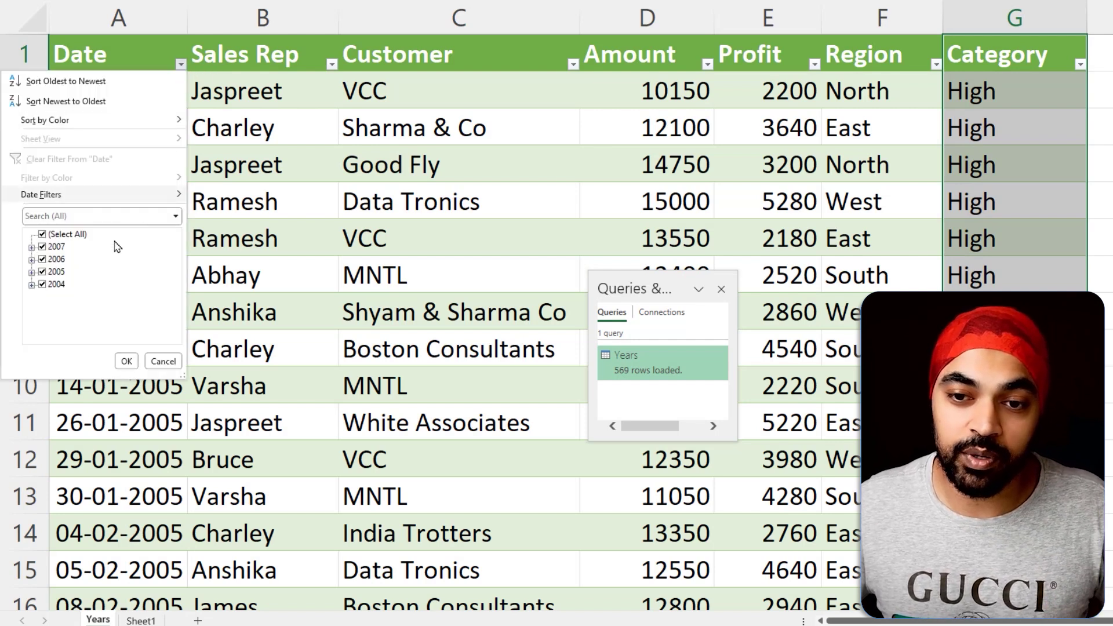
left_click(119, 362)
left_click(219, 356)
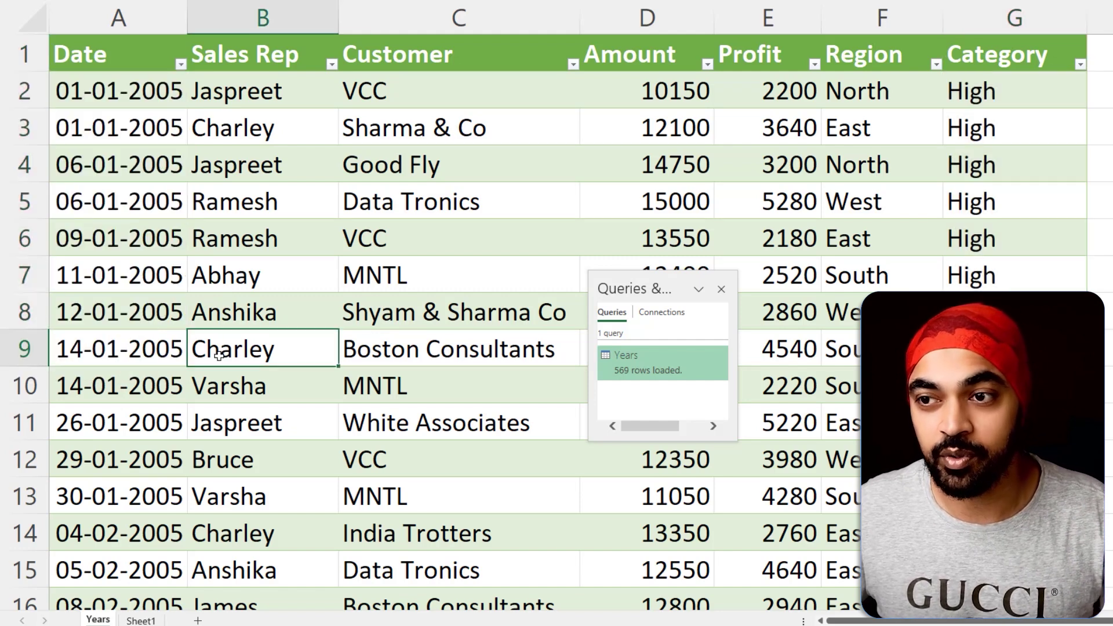